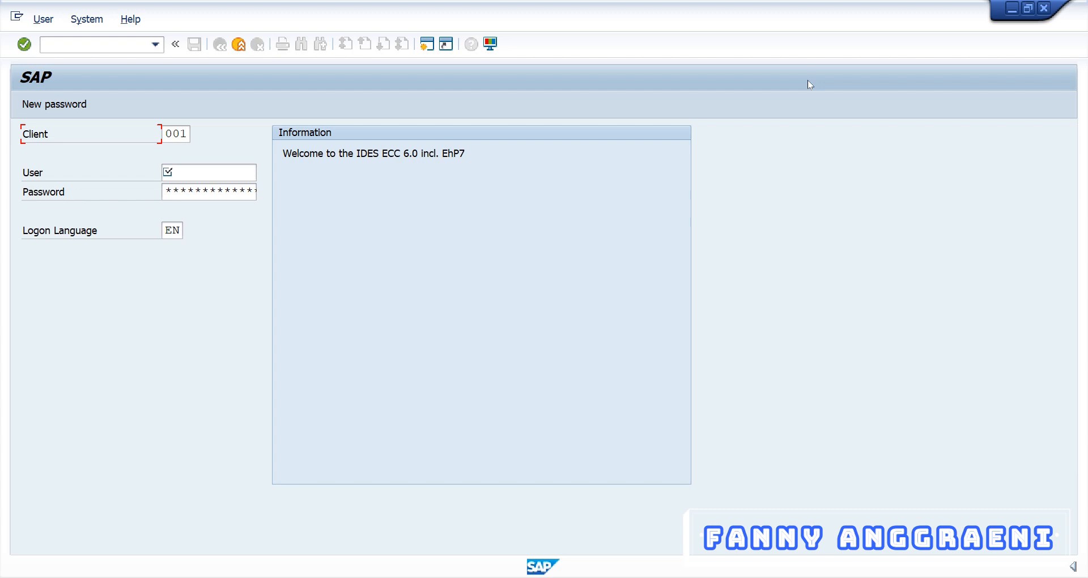
Log on to client 902 with the user ID from the history list and the account password.
double_click(162, 135)
type("90")
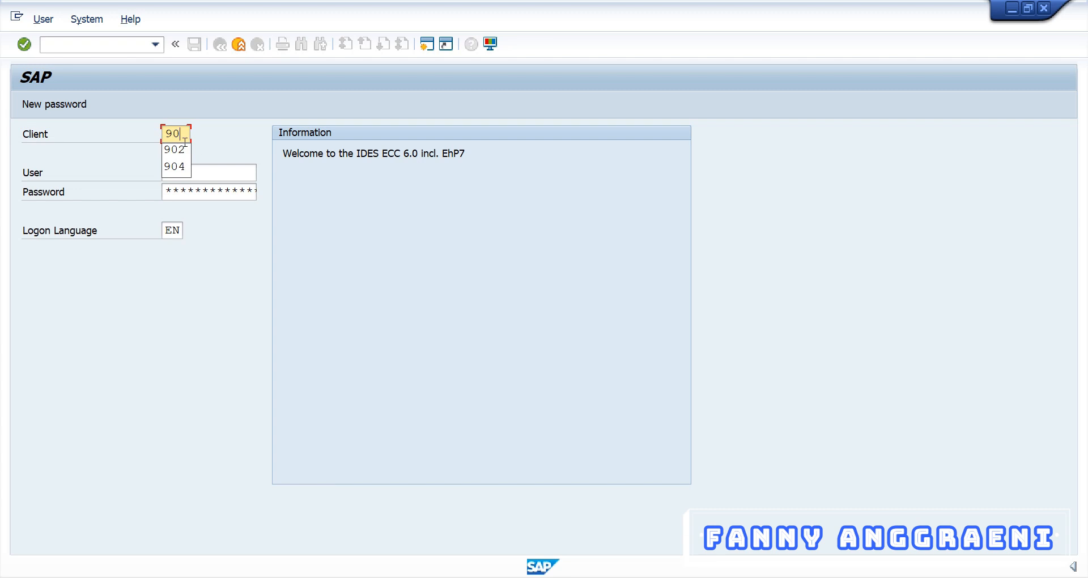
left_click(185, 148)
left_click(186, 171)
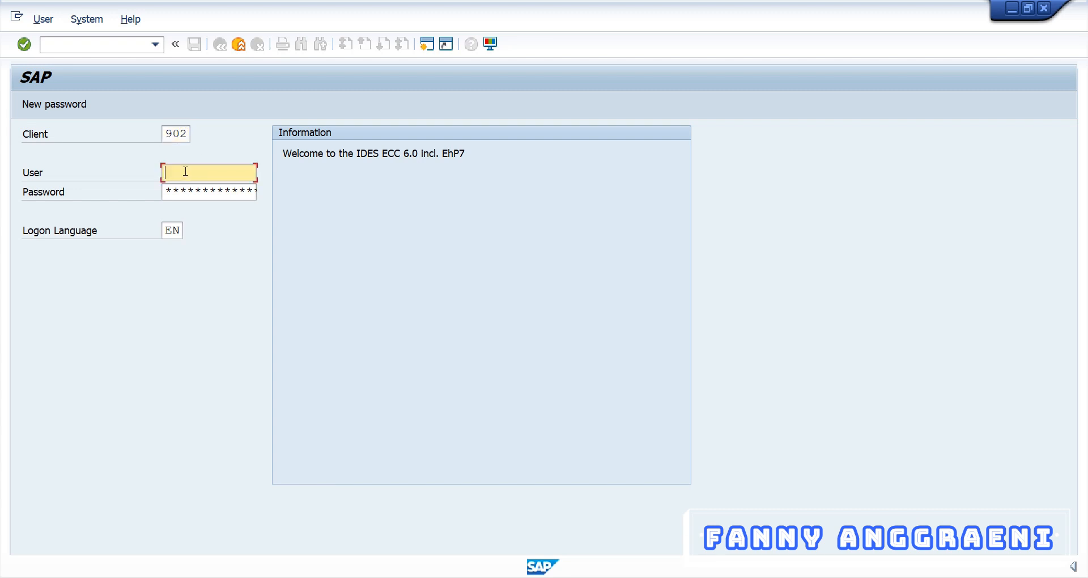
type("31")
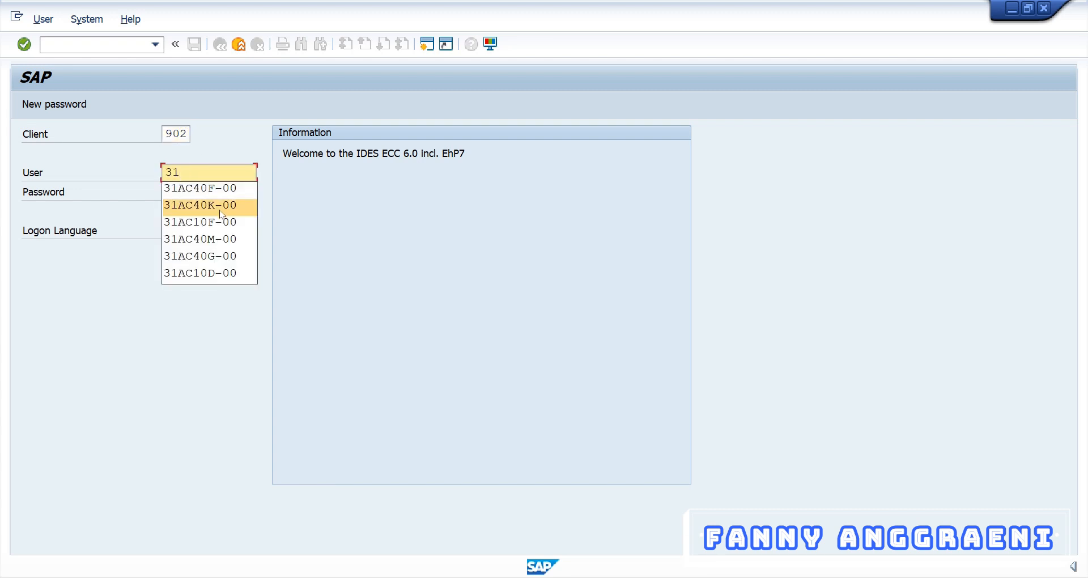
left_click(220, 221)
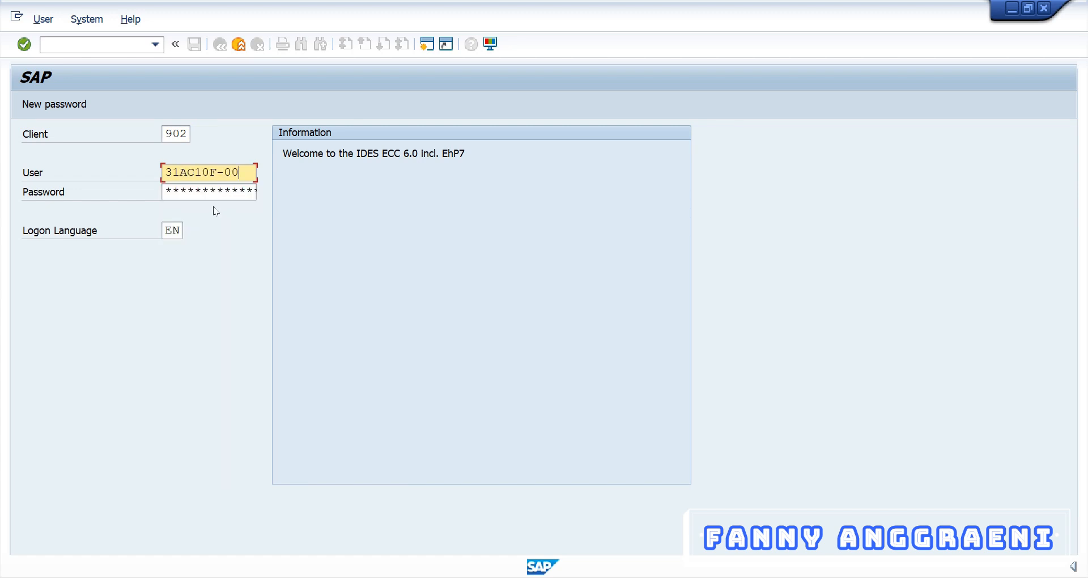
left_click(191, 196)
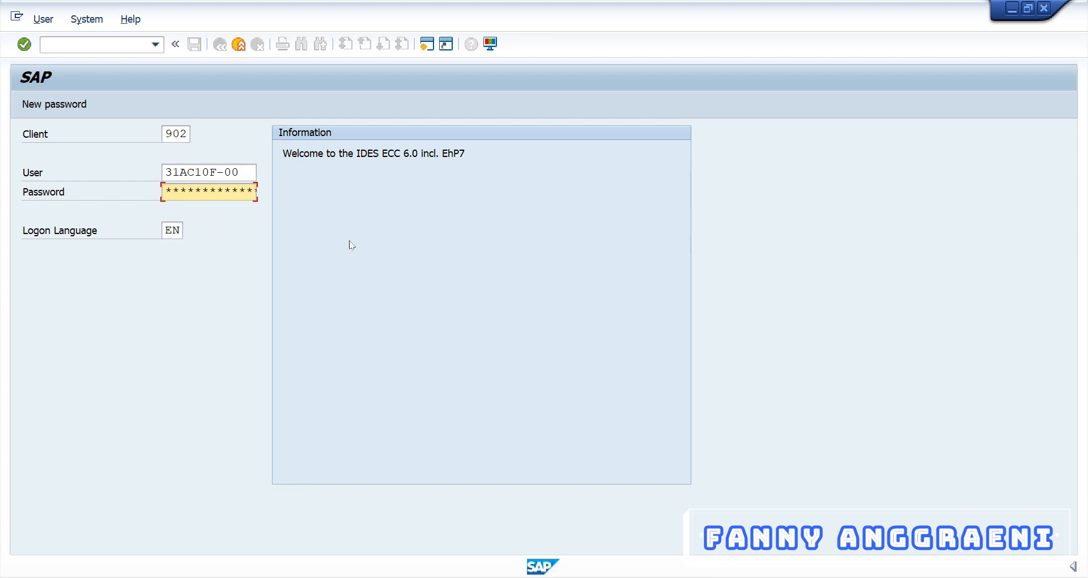
key("Return")
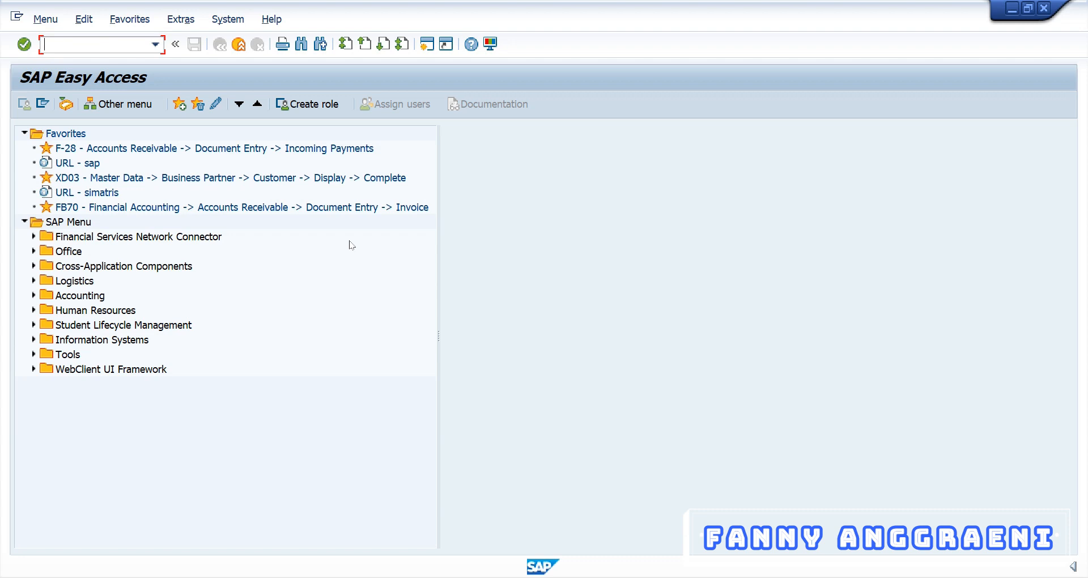
Launch report S_ALR_87012086 Vendor List from the Accounts Payable Information System master data reports.
left_click(35, 296)
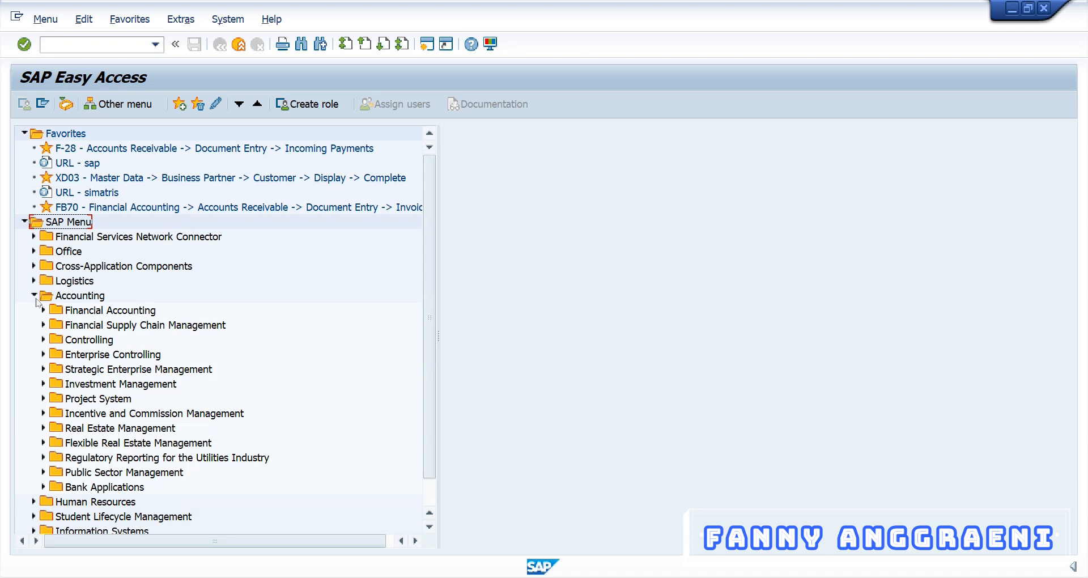
left_click(44, 311)
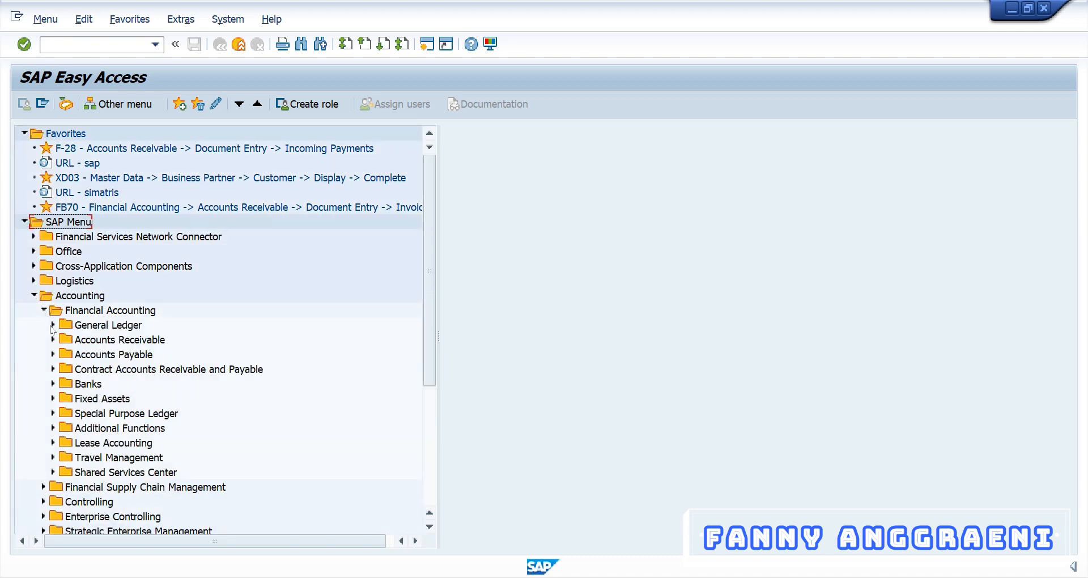
left_click(53, 355)
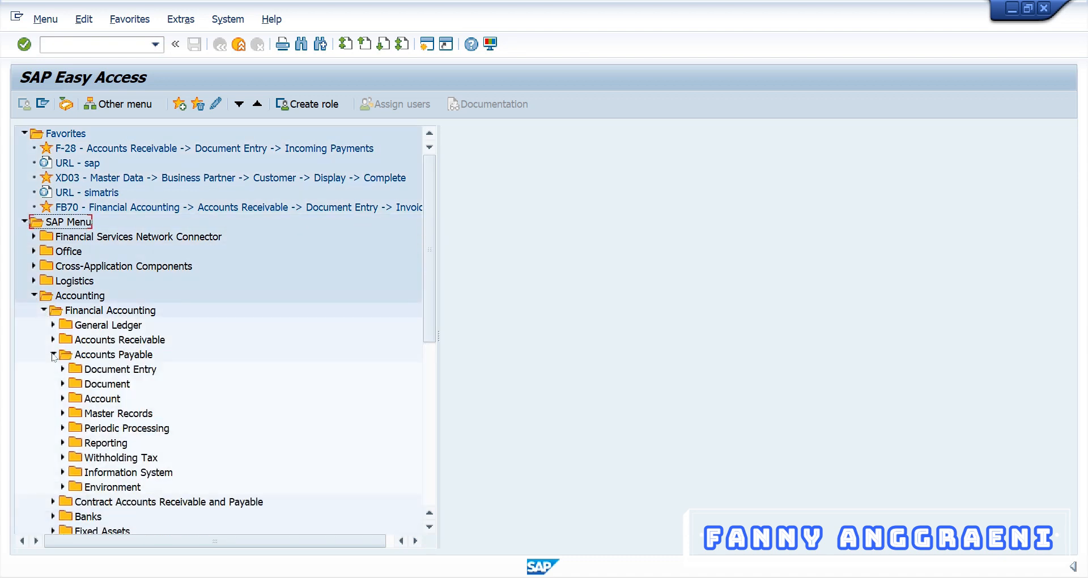
left_click(63, 472)
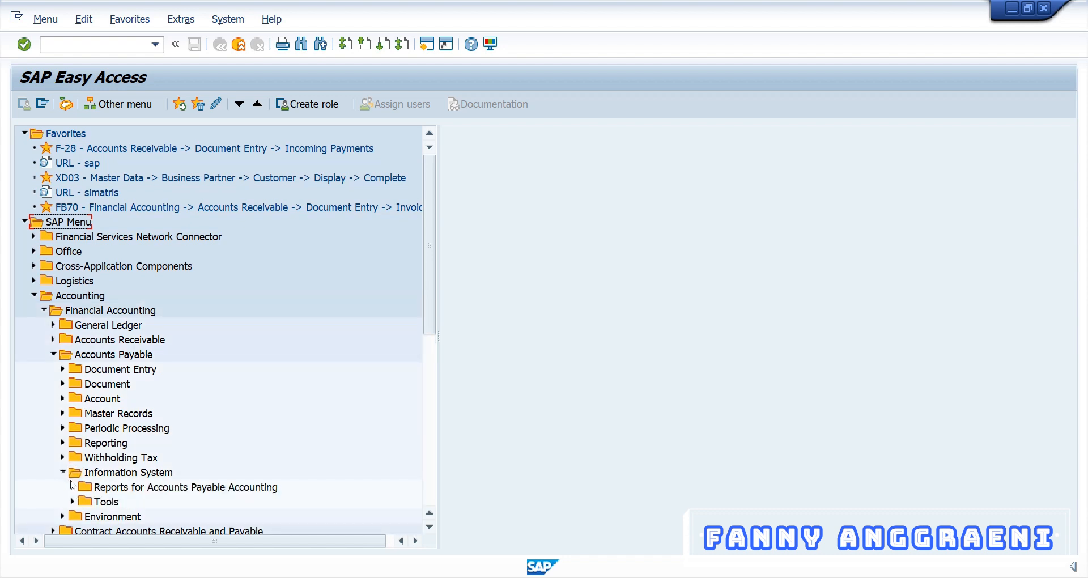
left_click(72, 487)
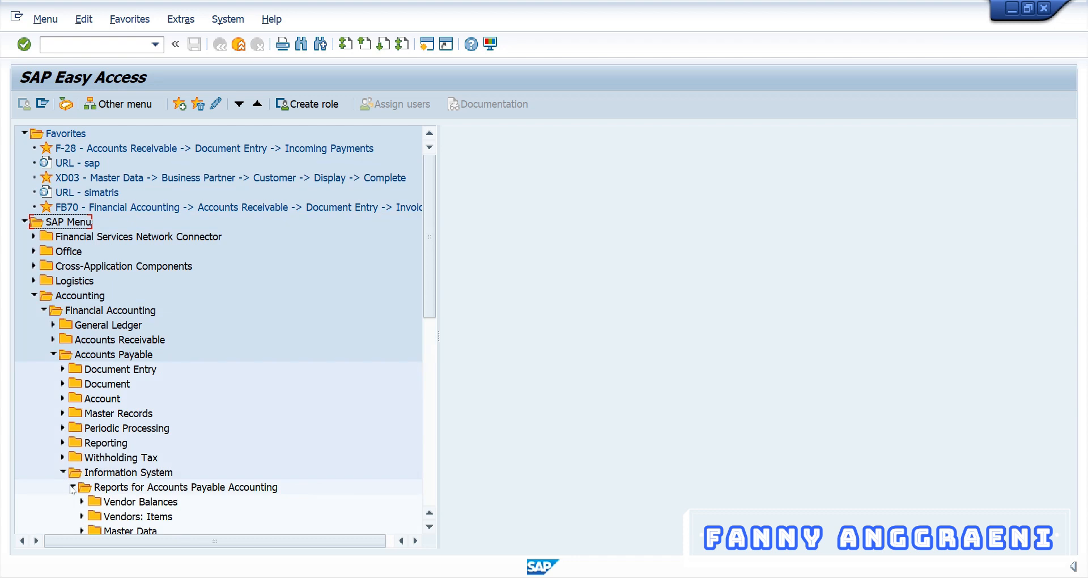
left_click(83, 530)
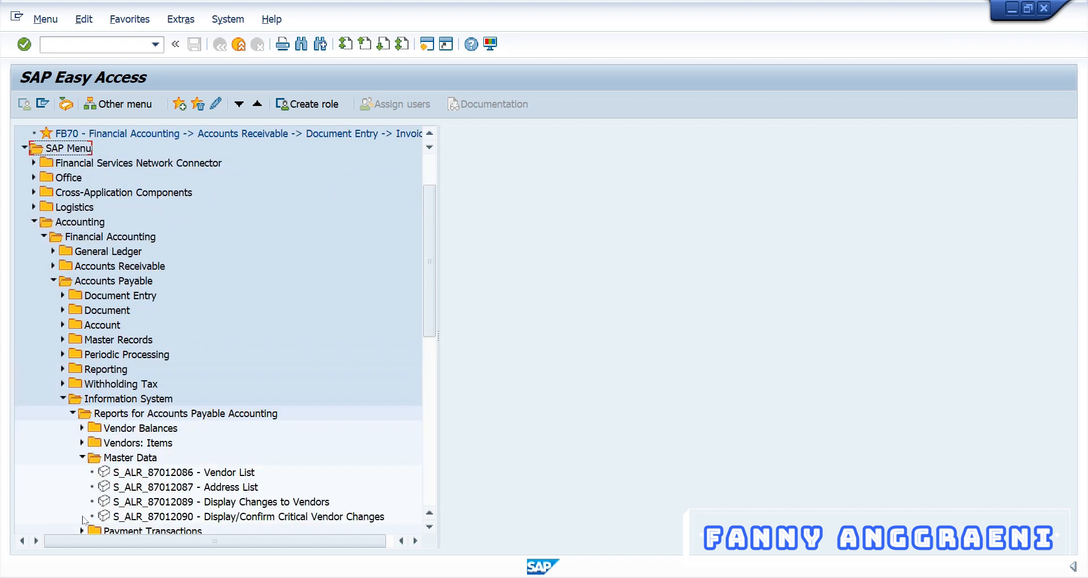
left_click(121, 474)
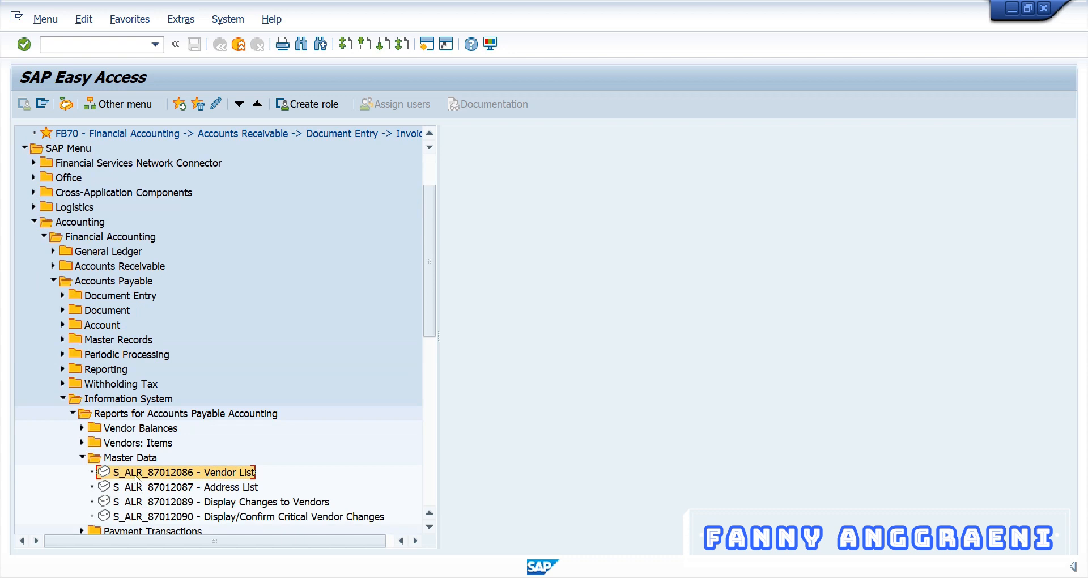
double_click(136, 473)
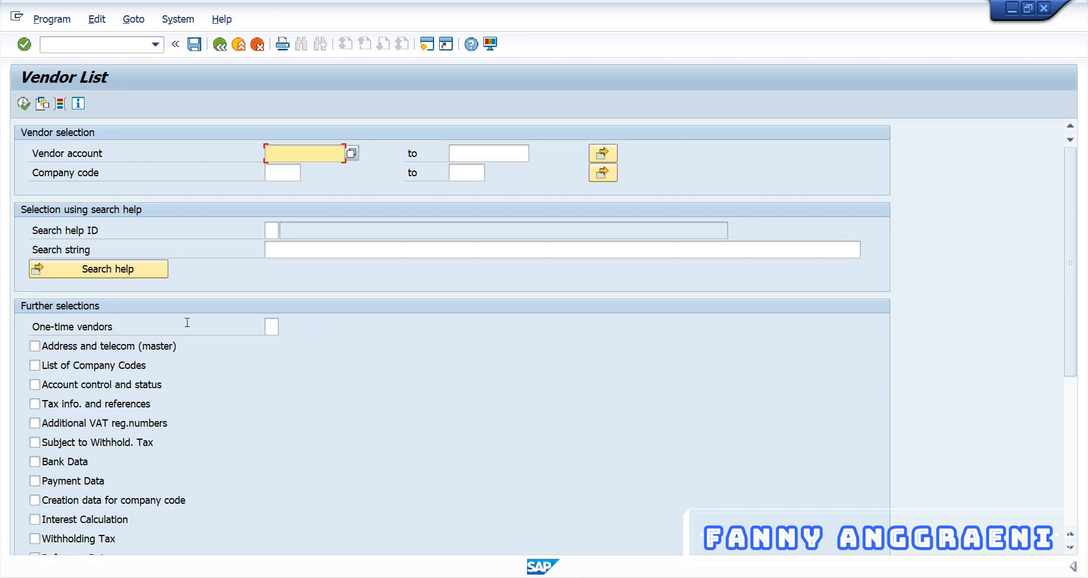
Execute the Vendor List for company code 1010.
left_click(285, 173)
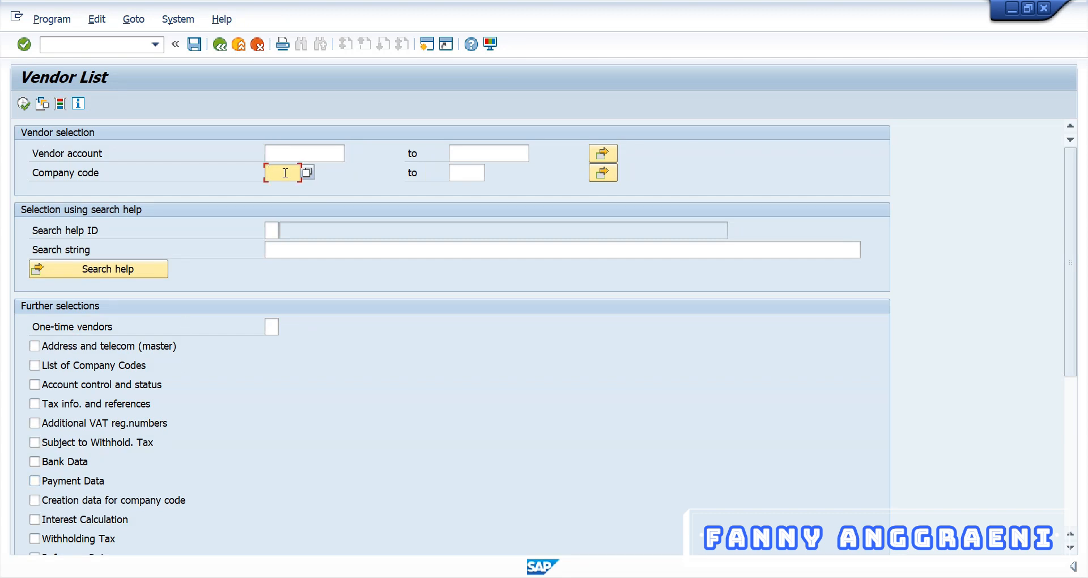
type("101")
type("000")
left_click(23, 104)
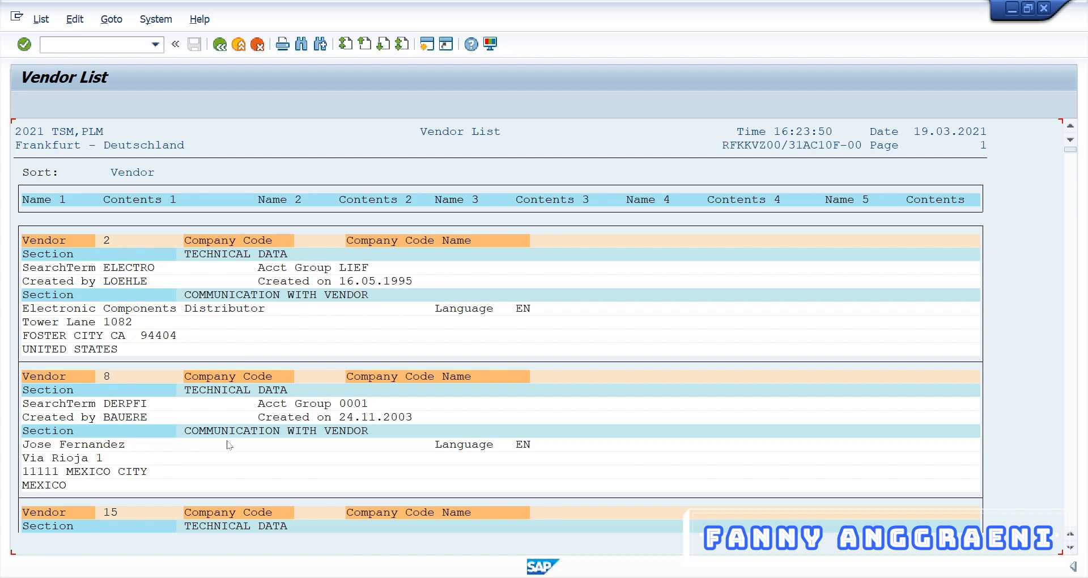
scroll(207, 450, "down", 1)
scroll(206, 449, "down", 2)
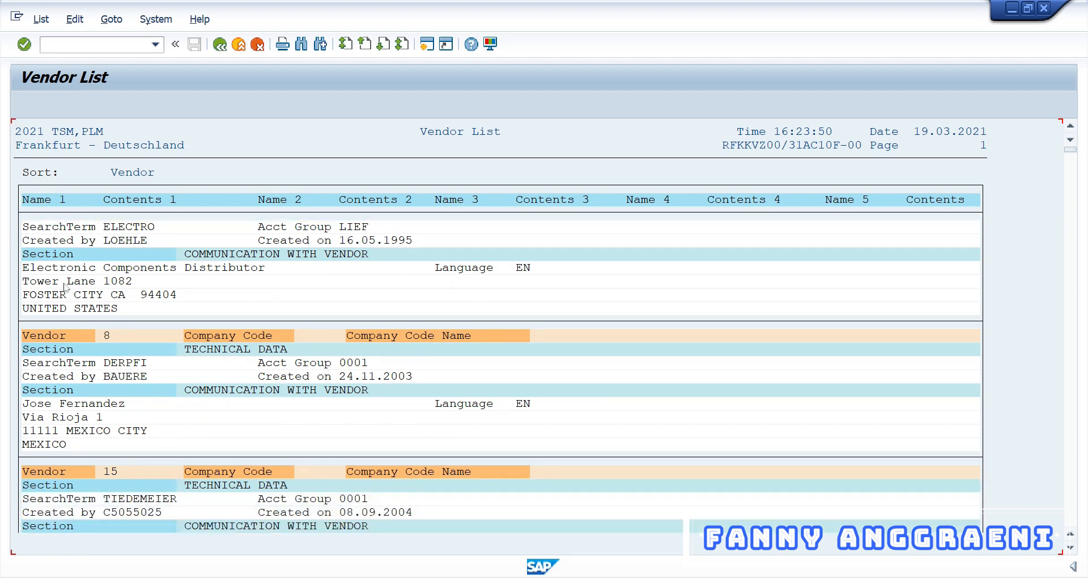
scroll(66, 287, "down", 4)
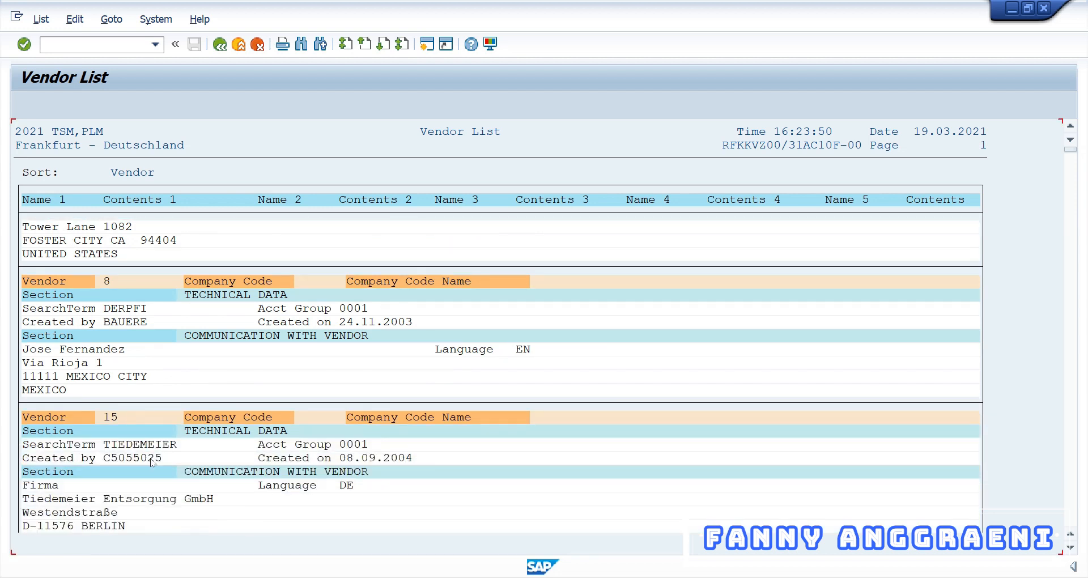
scroll(153, 463, "down", 8)
scroll(152, 464, "down", 4)
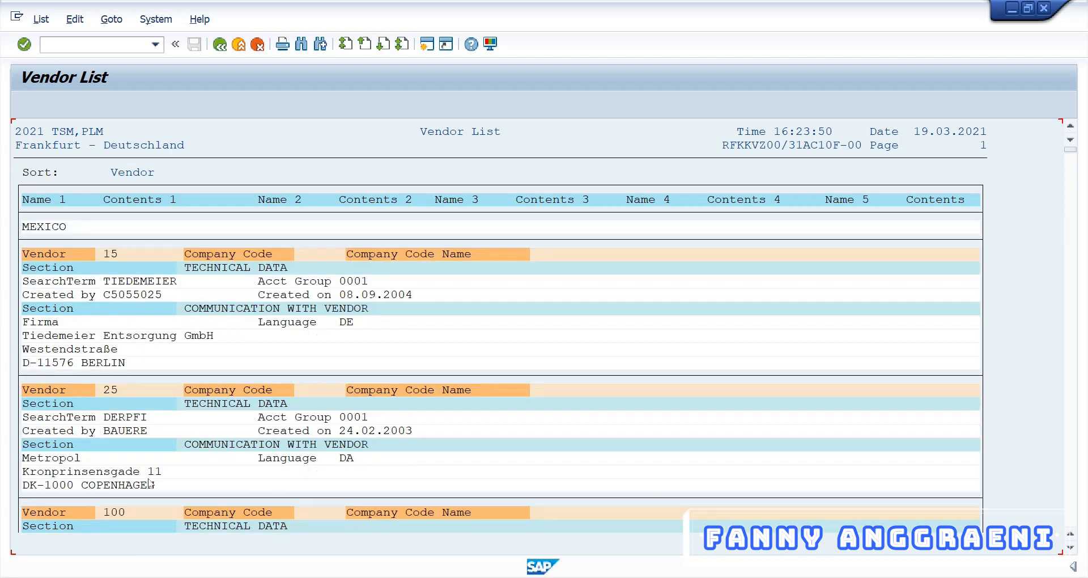
scroll(166, 516, "down", 6)
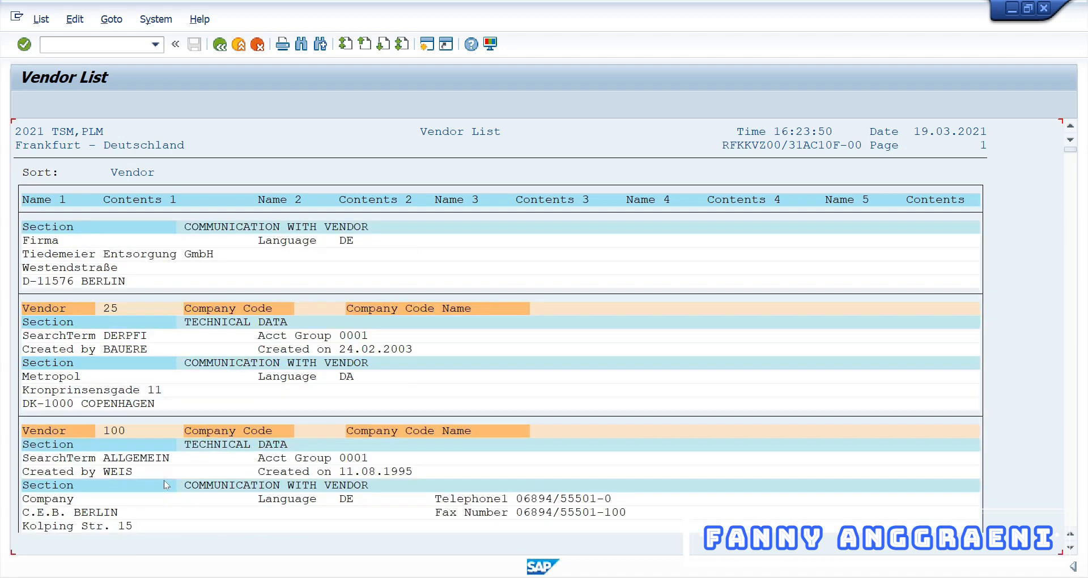
scroll(166, 485, "down", 8)
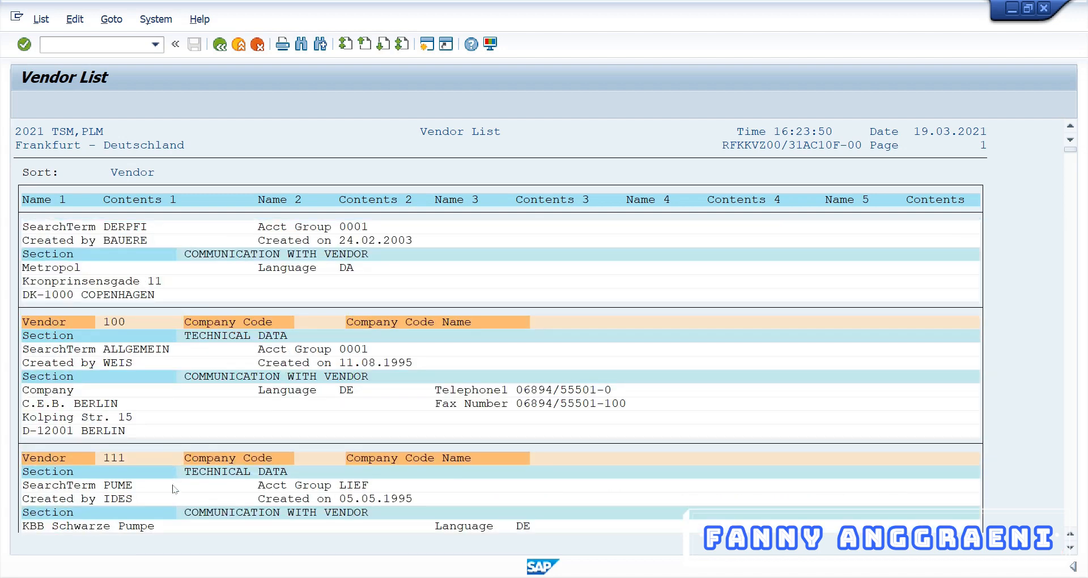
scroll(175, 489, "down", 11)
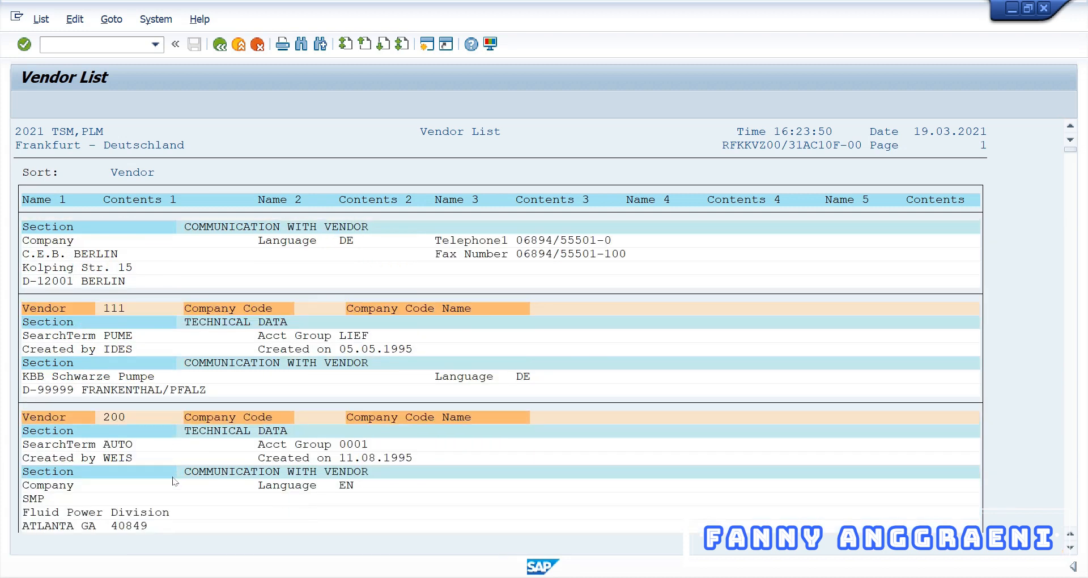
scroll(174, 482, "up", 1)
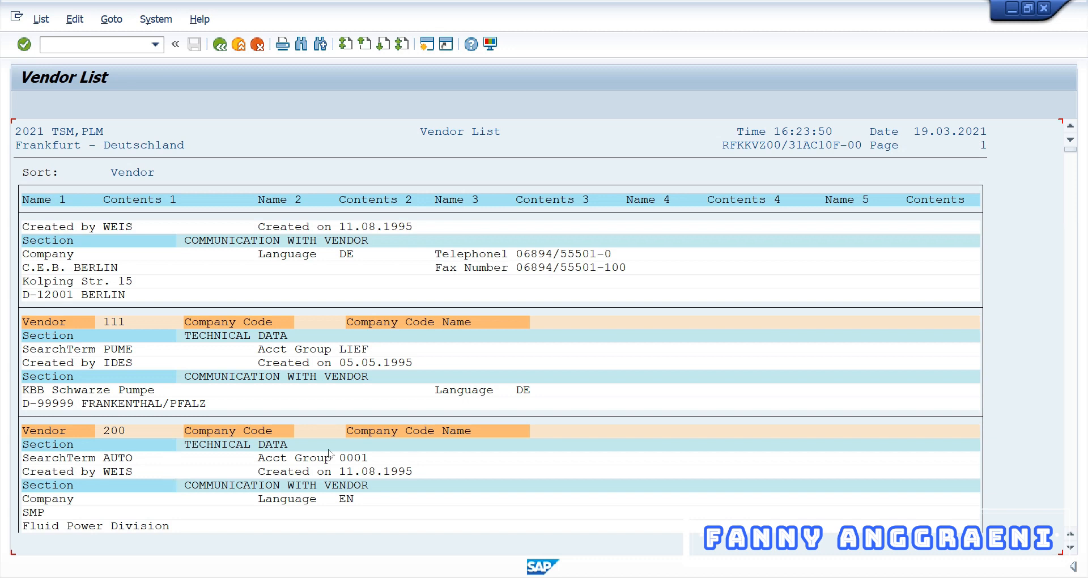
scroll(954, 487, "up", 2)
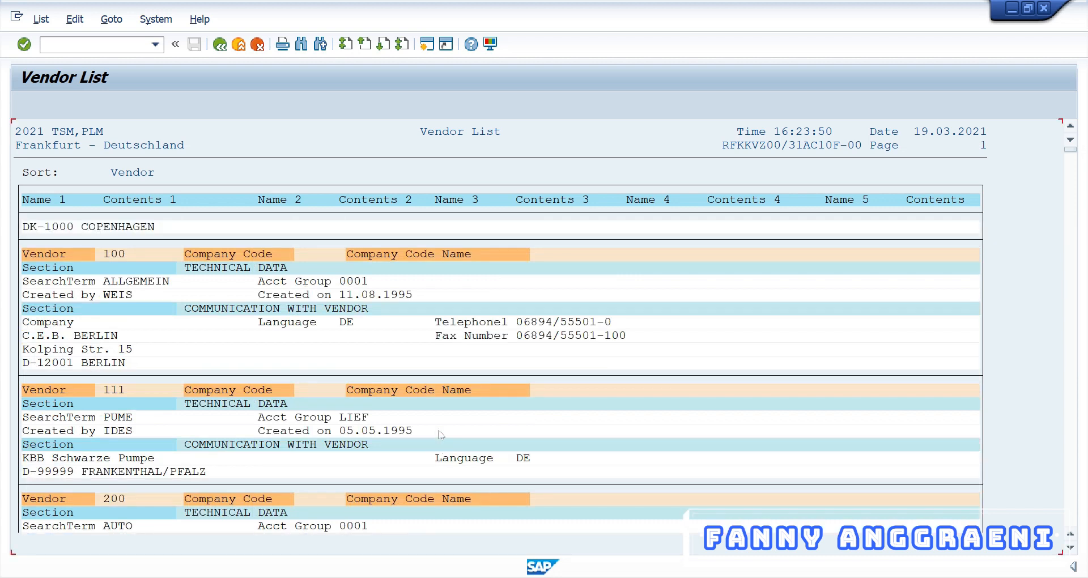
scroll(442, 434, "up", 3)
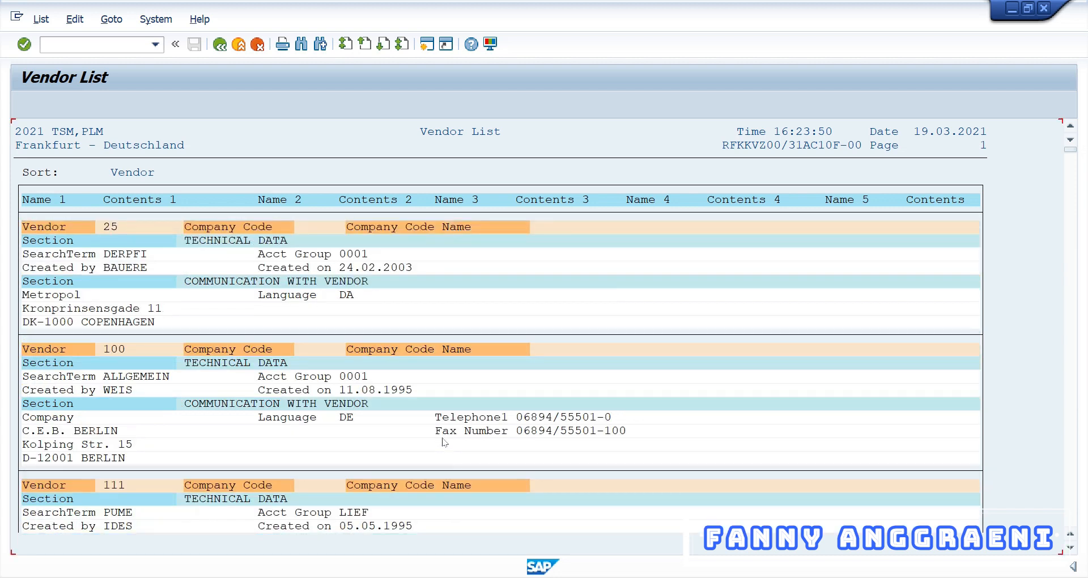
scroll(444, 441, "up", 3)
scroll(449, 451, "up", 1)
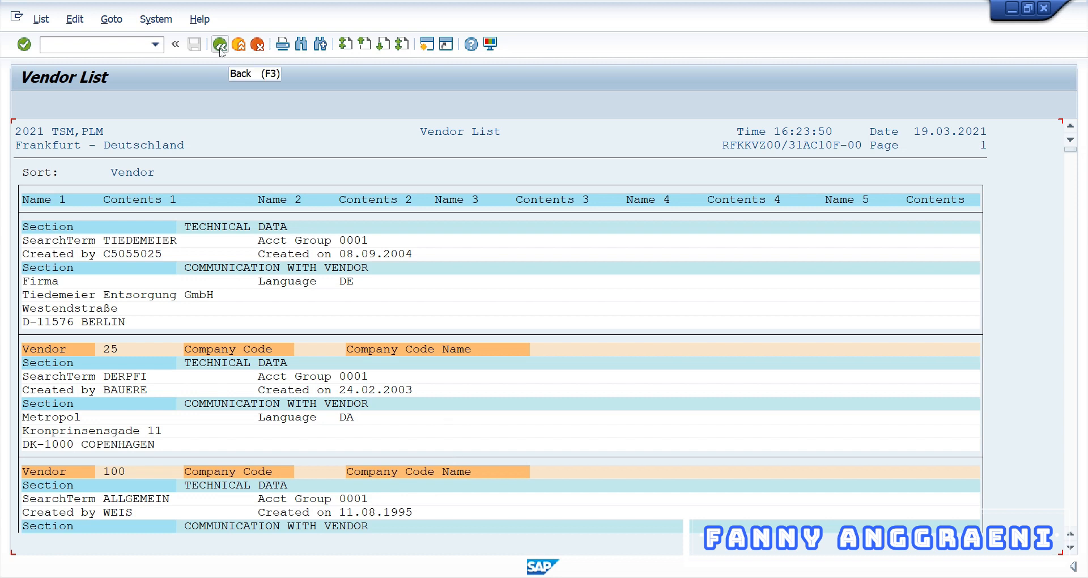
Go back to the Vendor List selection screen and show the vendor master dynamic selections.
left_click(220, 45)
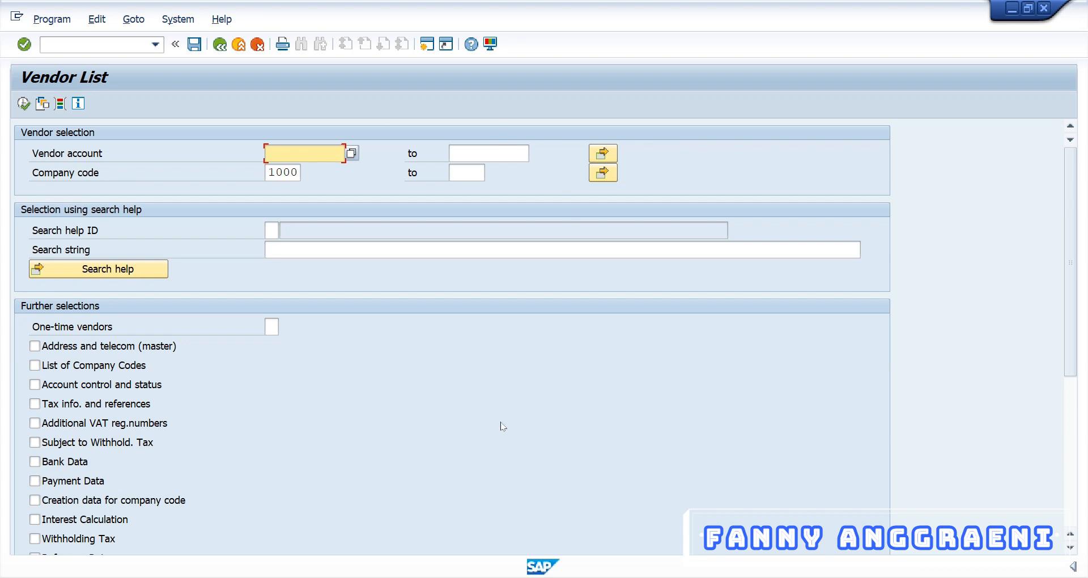
left_click(59, 105)
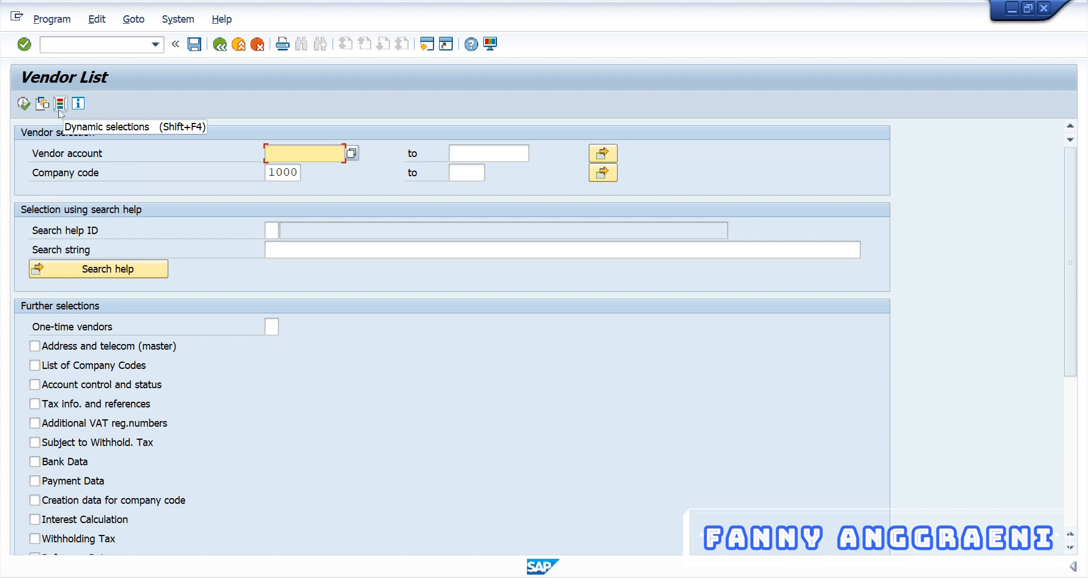
left_click(60, 107)
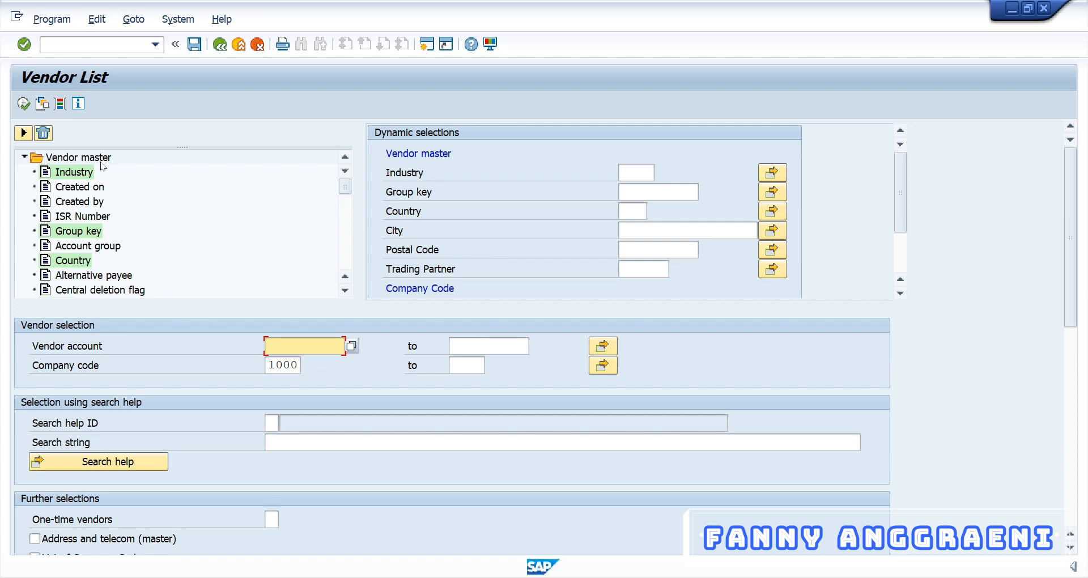
Copy Account group from the Vendor master tree into the dynamic selections and enter KRED.
left_click(25, 157)
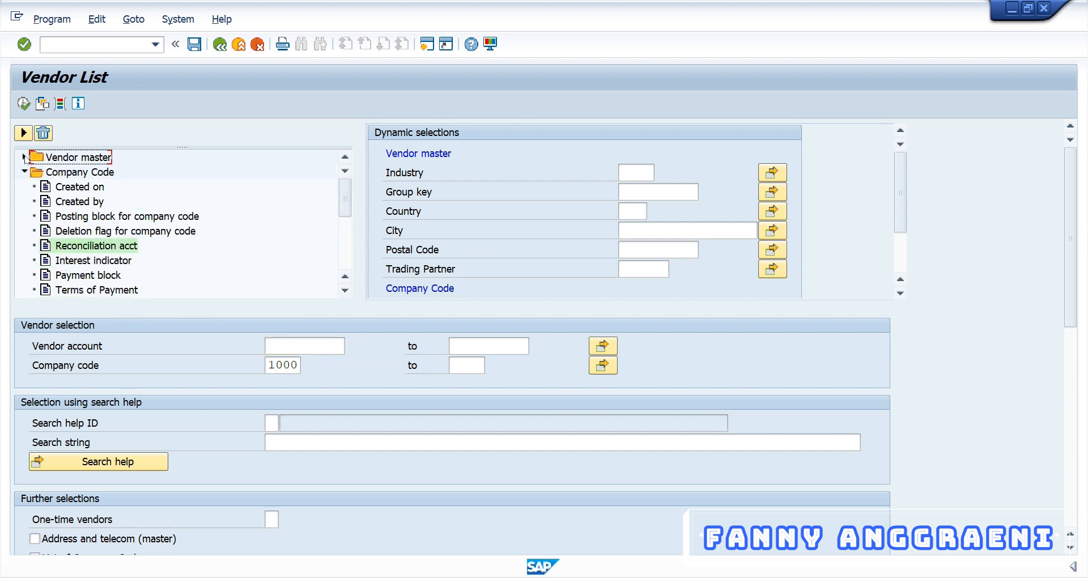
left_click(25, 157)
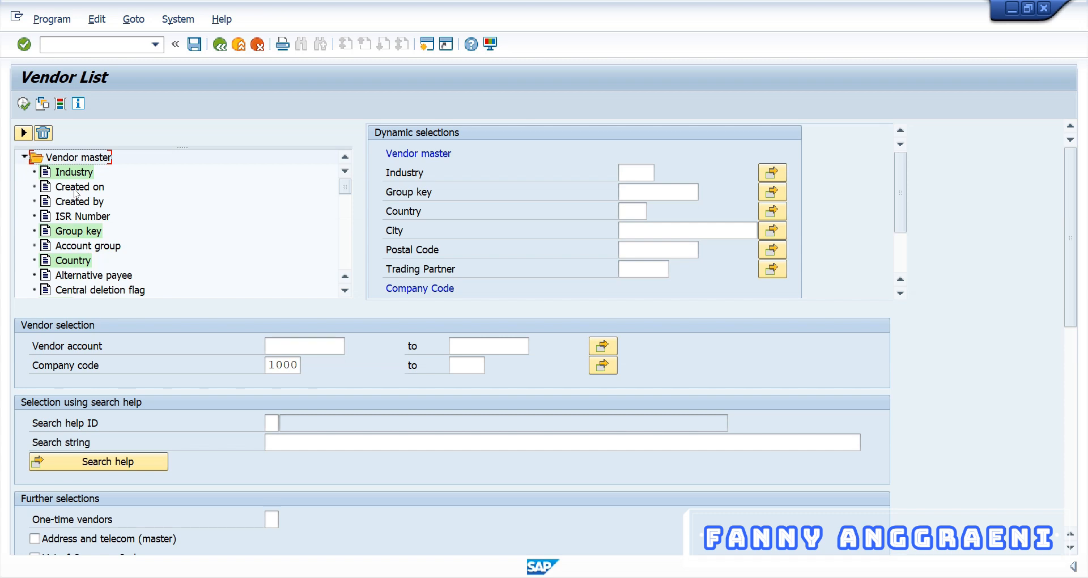
left_click(75, 248)
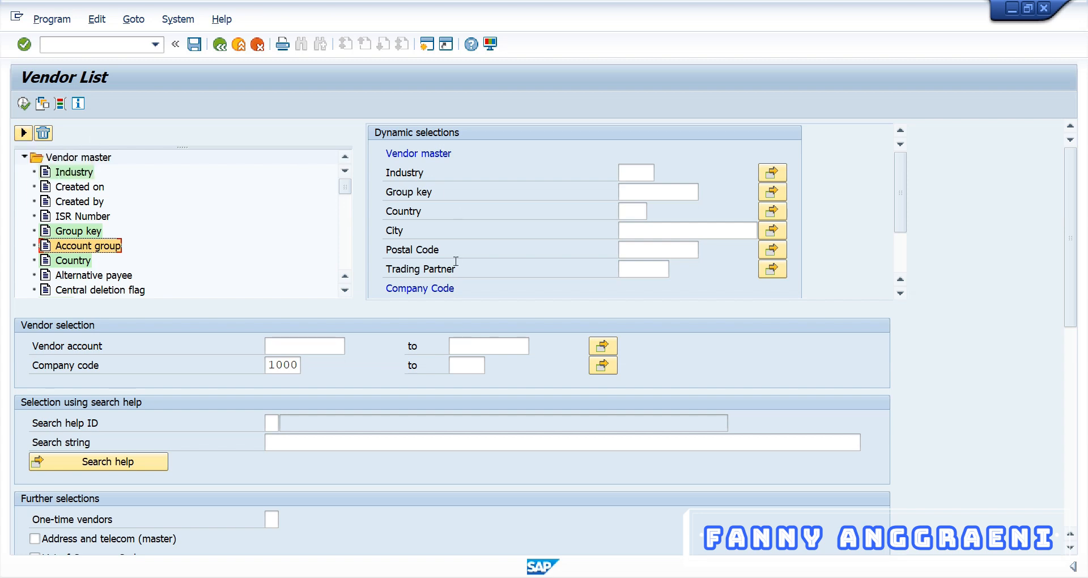
left_click(23, 134)
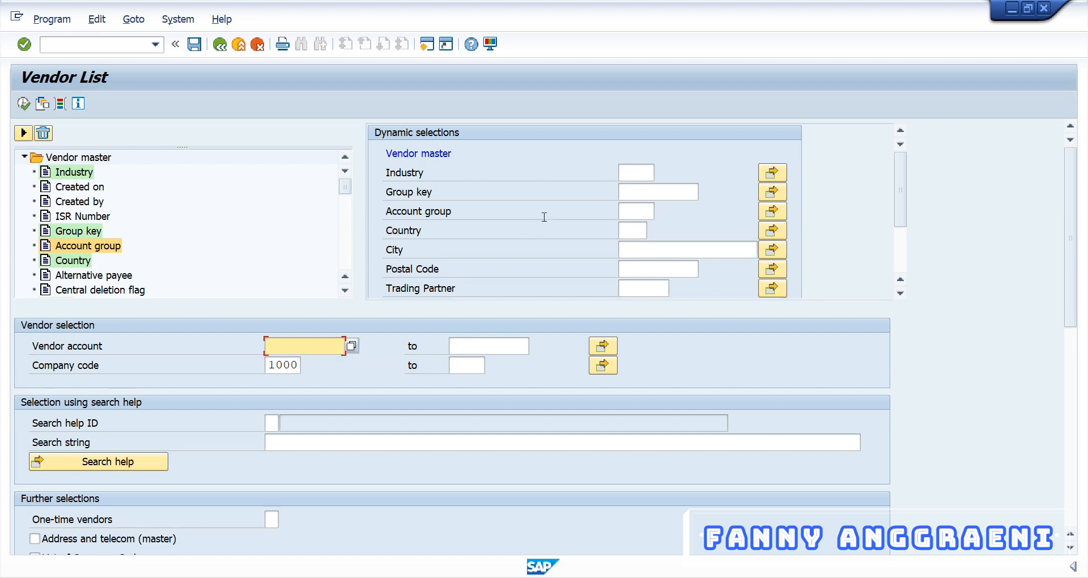
left_click(641, 215)
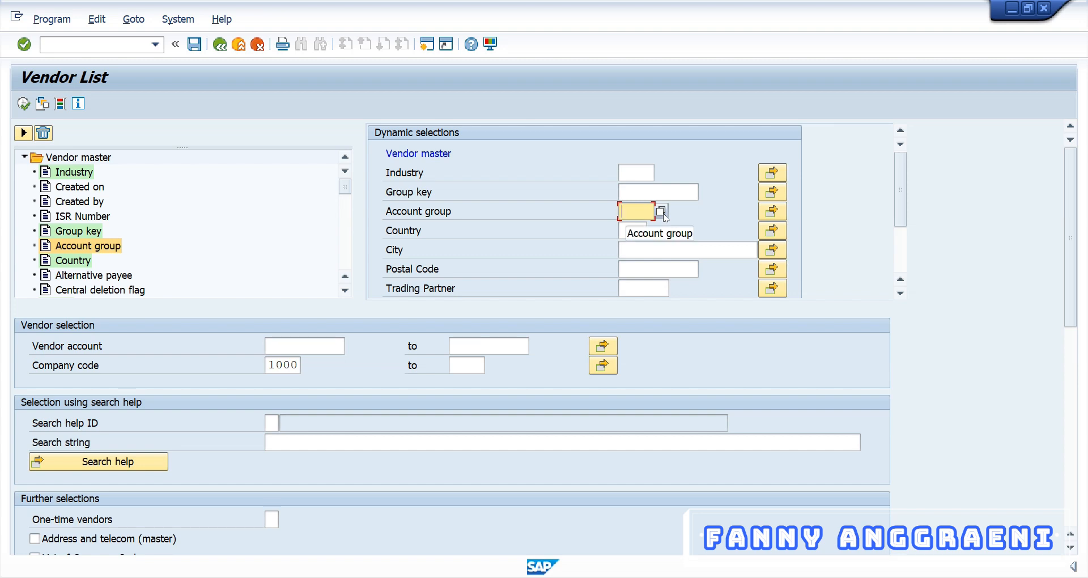
type("KRED")
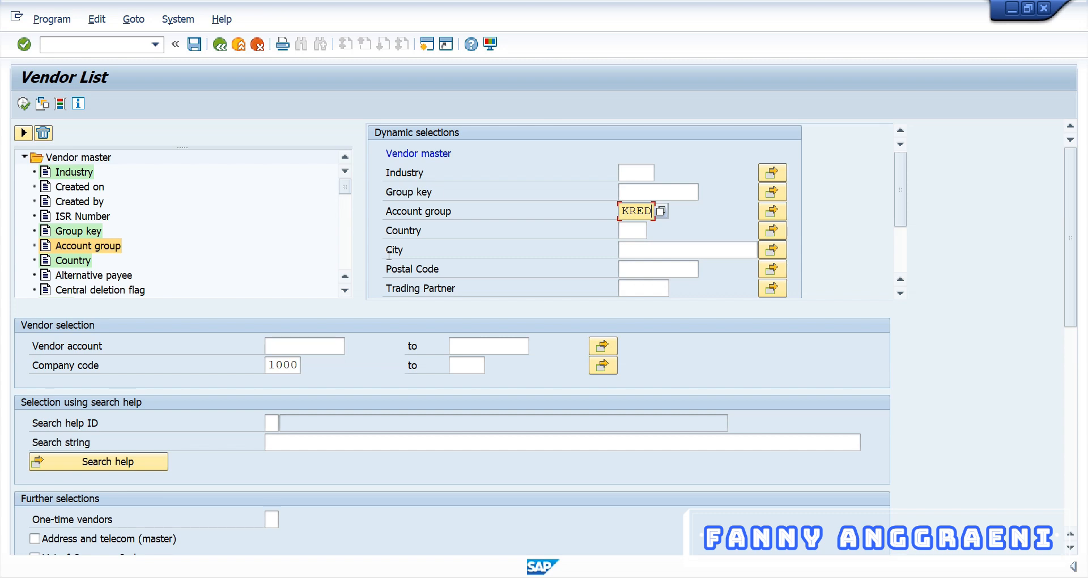
scroll(388, 255, "down", 3)
scroll(445, 249, "up", 3)
Execute the KRED-filtered vendor list and scroll through the matching vendors such as 100006.
left_click(23, 103)
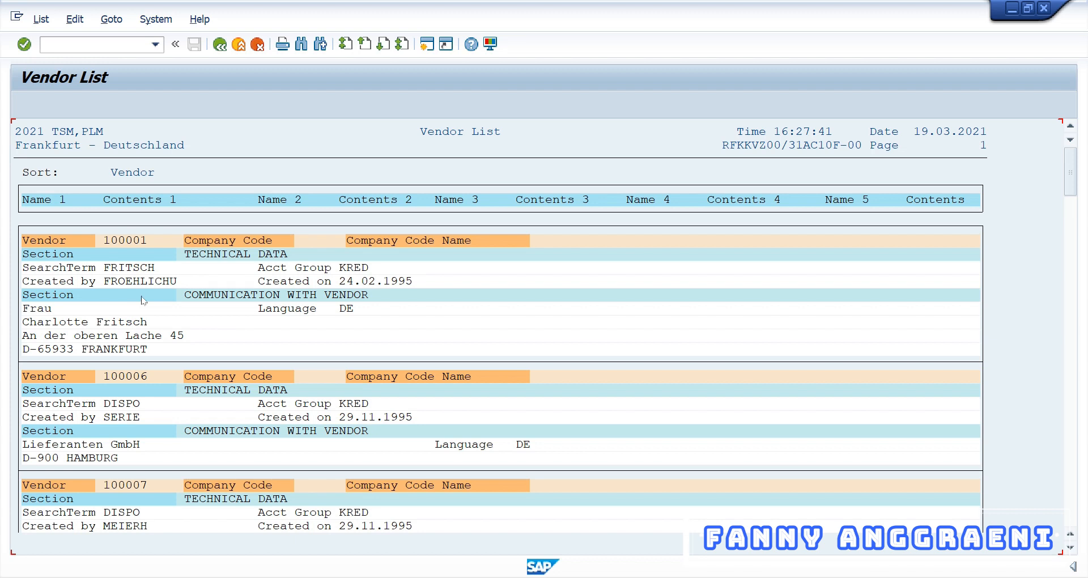
left_click(367, 271)
left_click(383, 403)
scroll(383, 408, "down", 1)
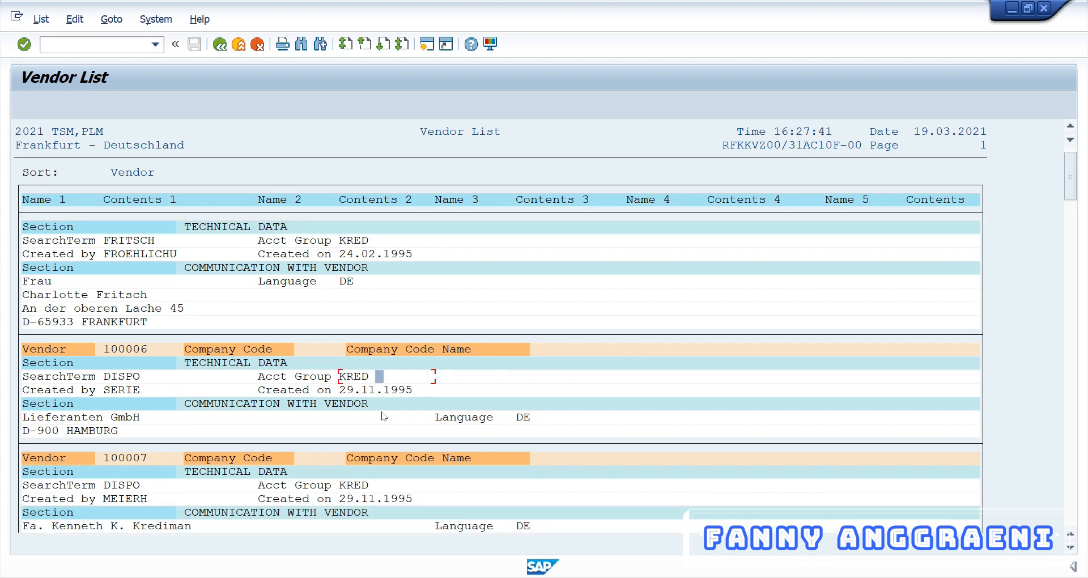
scroll(384, 416, "down", 3)
scroll(385, 422, "down", 4)
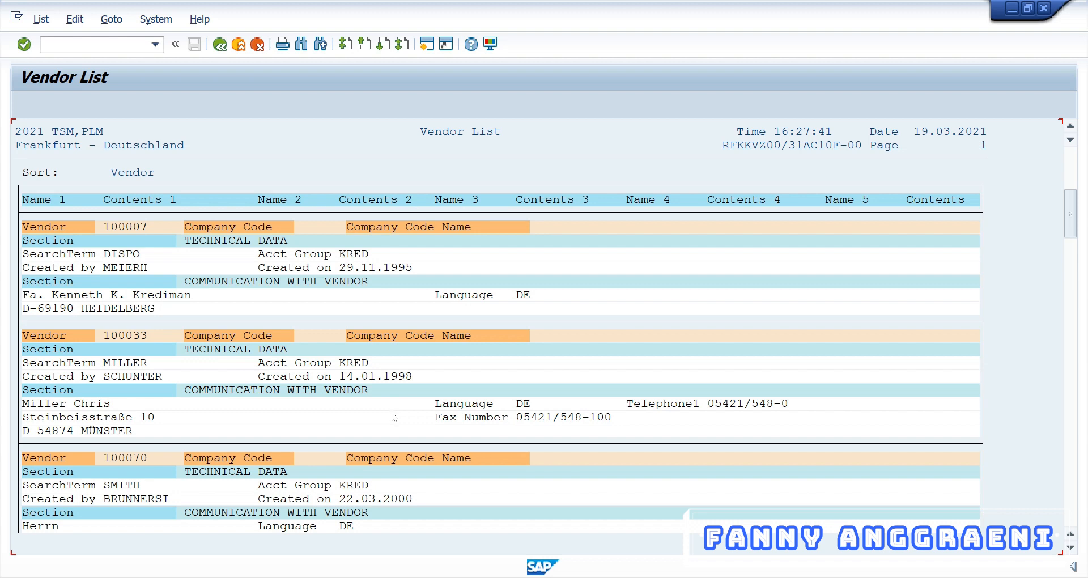
left_click(63, 43)
Leave the report with /n and launch FK01 Create Vendor from Accounts Payable master records.
type("/n")
key("Return")
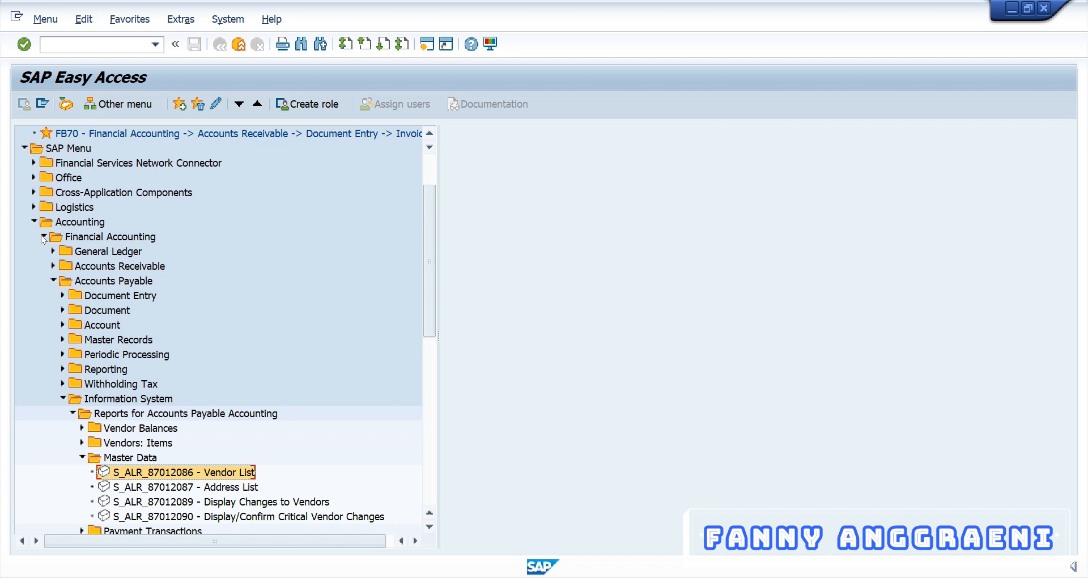
left_click(63, 339)
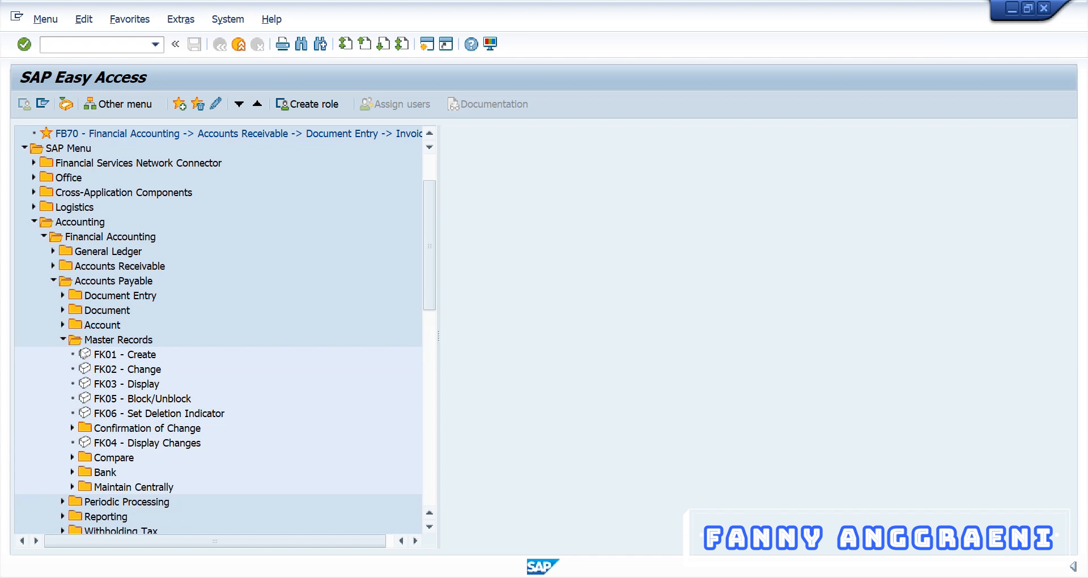
left_click(105, 359)
double_click(119, 356)
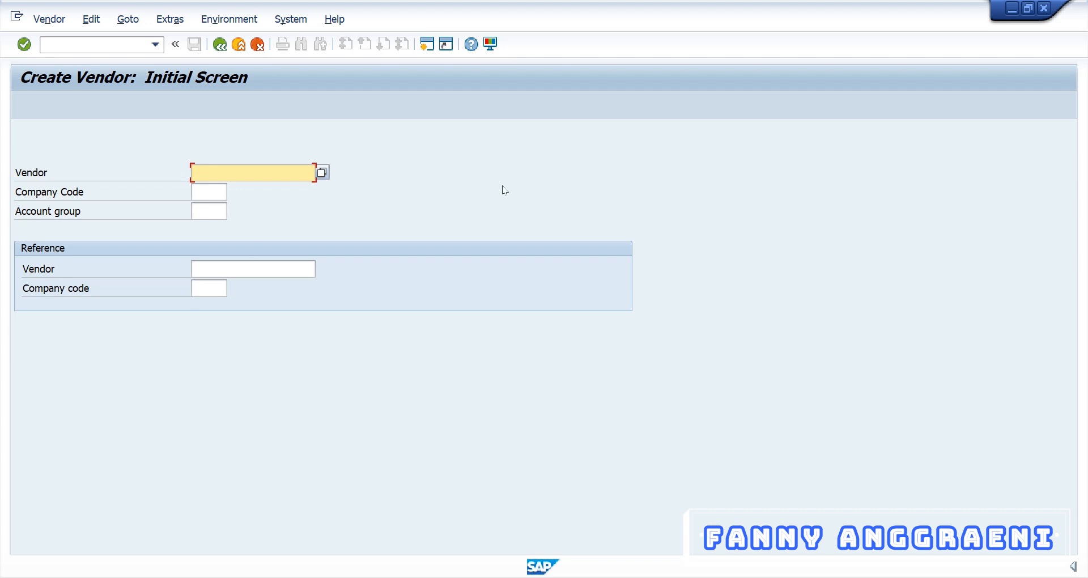
key("alt+Tab")
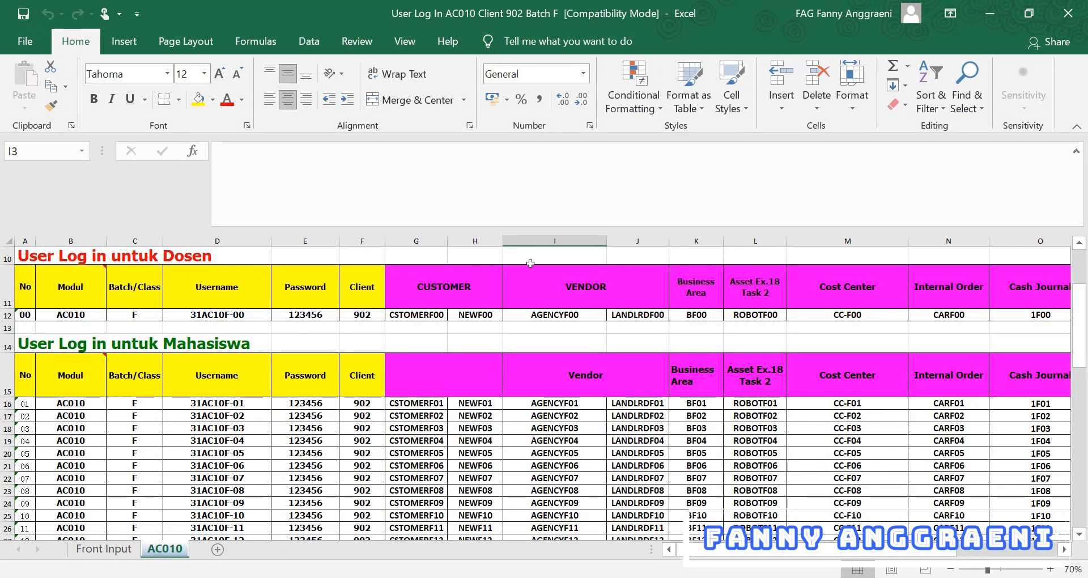
left_click(634, 238)
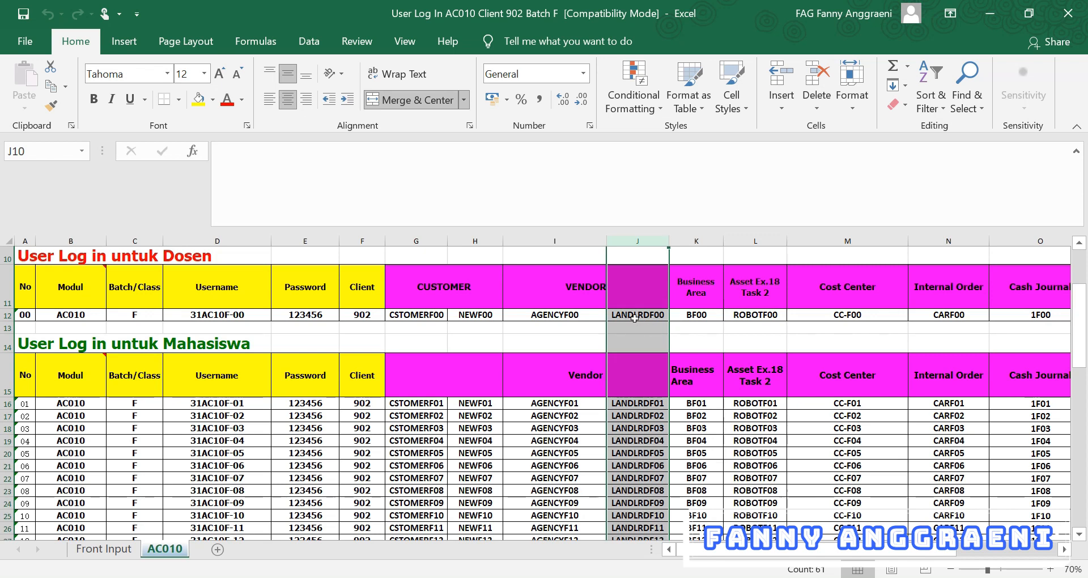
left_click(993, 17)
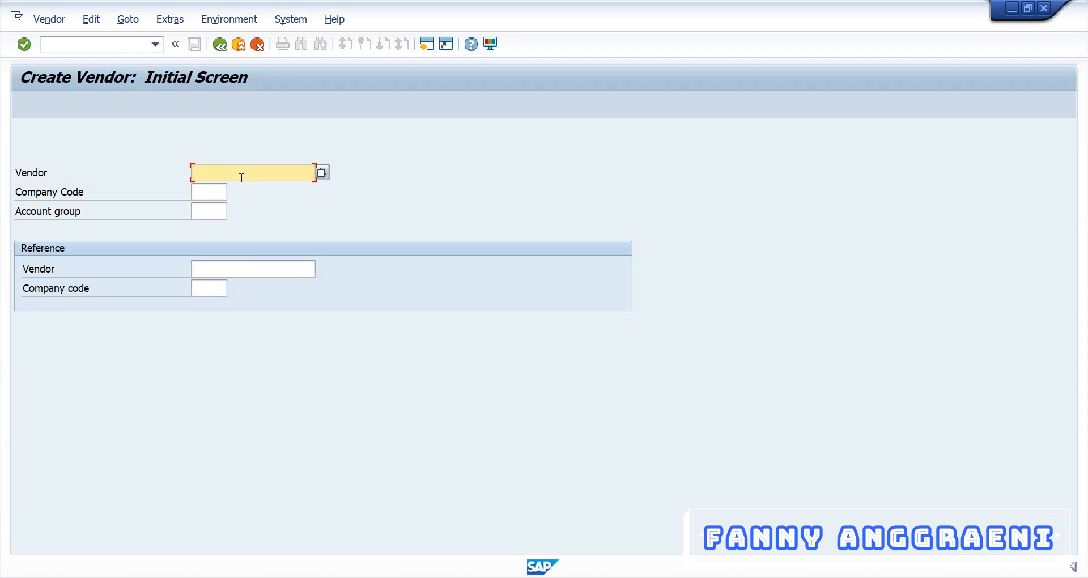
Enter vendor LANDLRDF00, company code 1000 and account group VEND.
type("LANDLRDF00")
key("Tab")
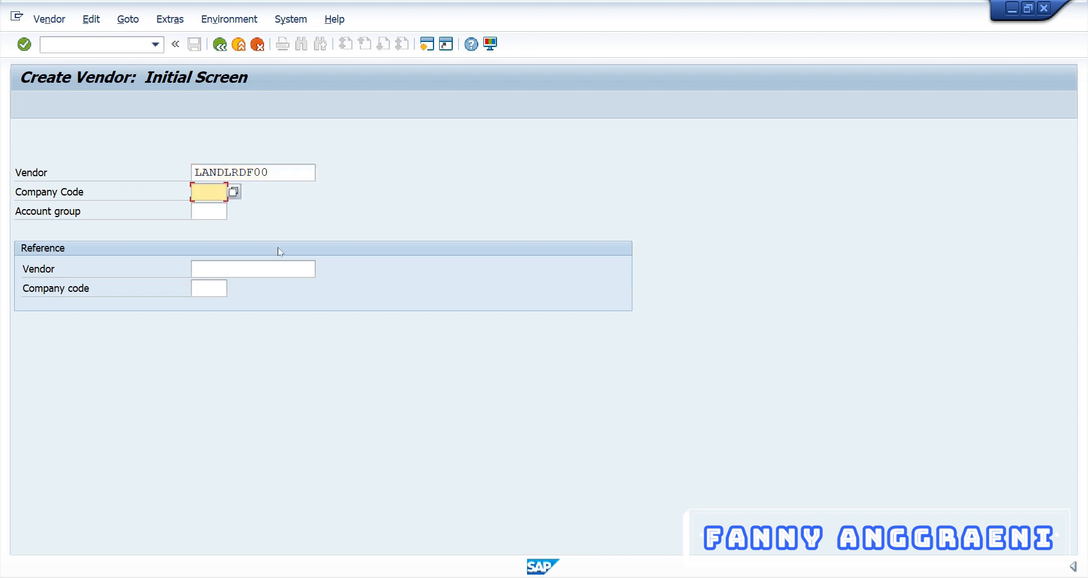
type("1000")
left_click(216, 210)
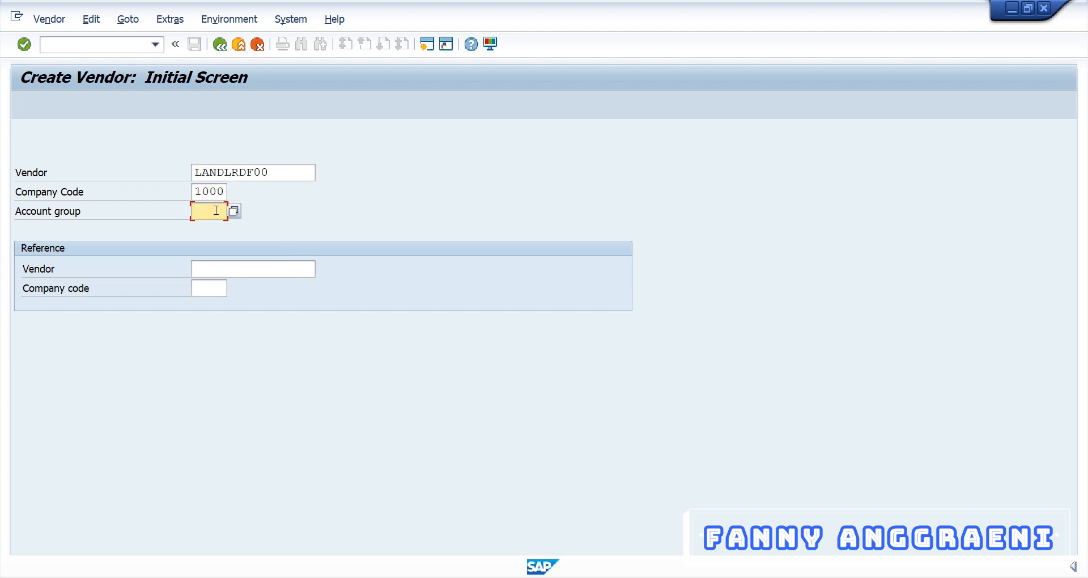
type("VEND")
Reference vendor AGENCY00 in company code 1000 and continue to the address screen.
left_click(233, 269)
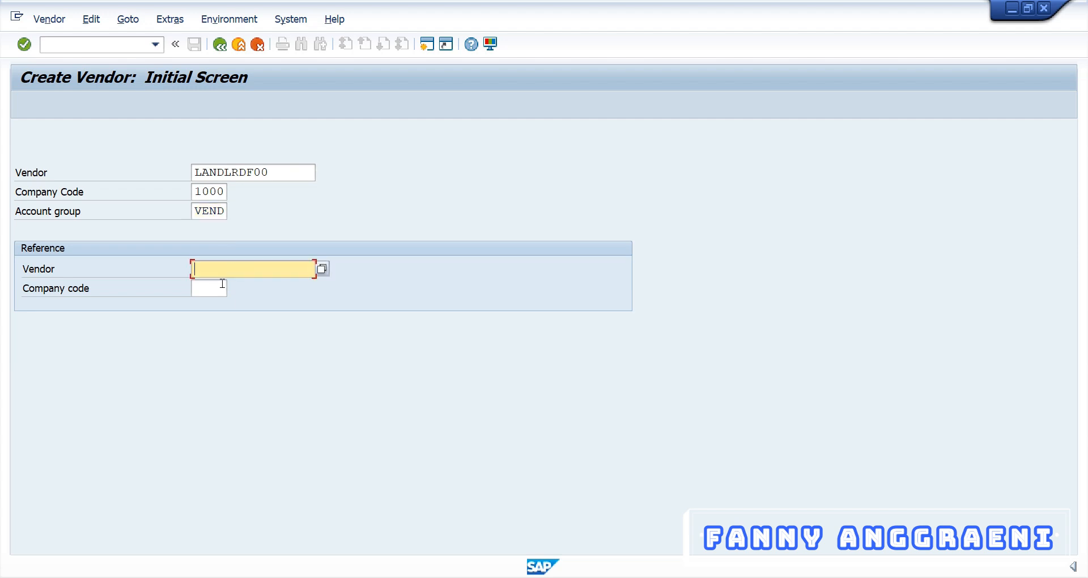
type("AGENCY00")
double_click(272, 260)
left_click(265, 273)
double_click(266, 270)
key("Tab")
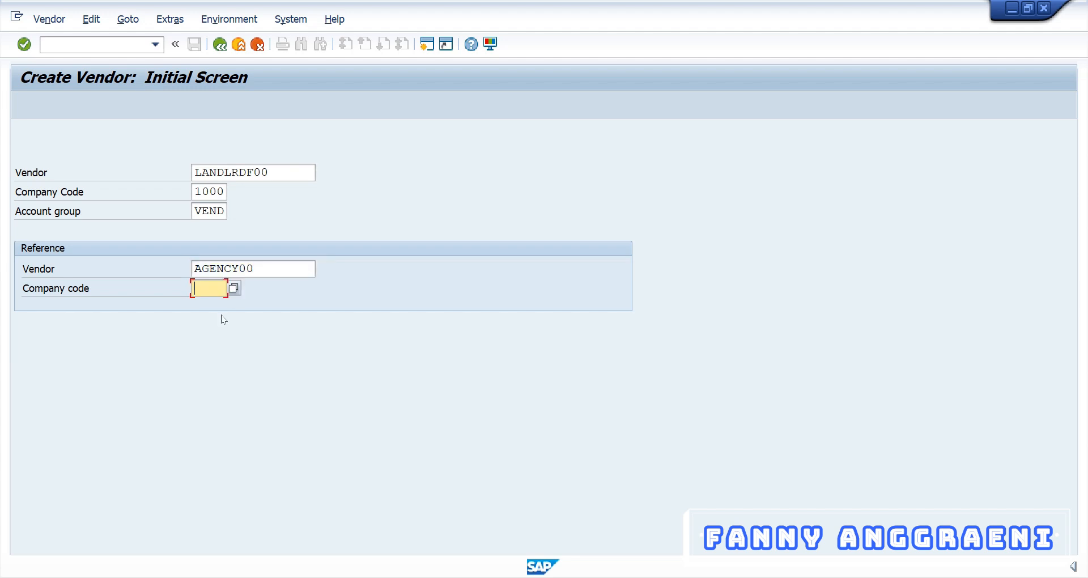
type("1000")
left_click(257, 268)
left_click(262, 283)
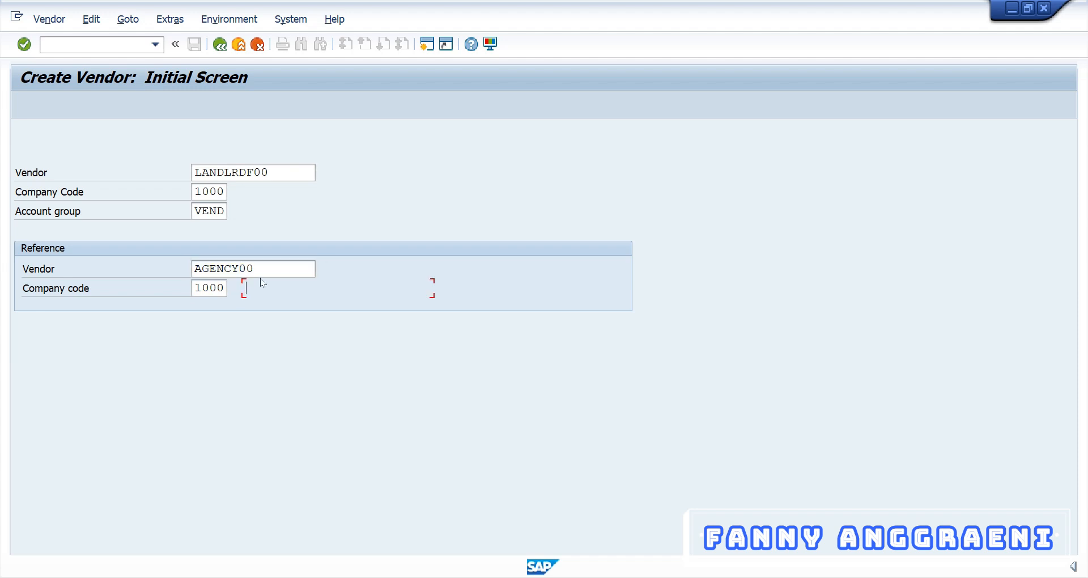
key("Return")
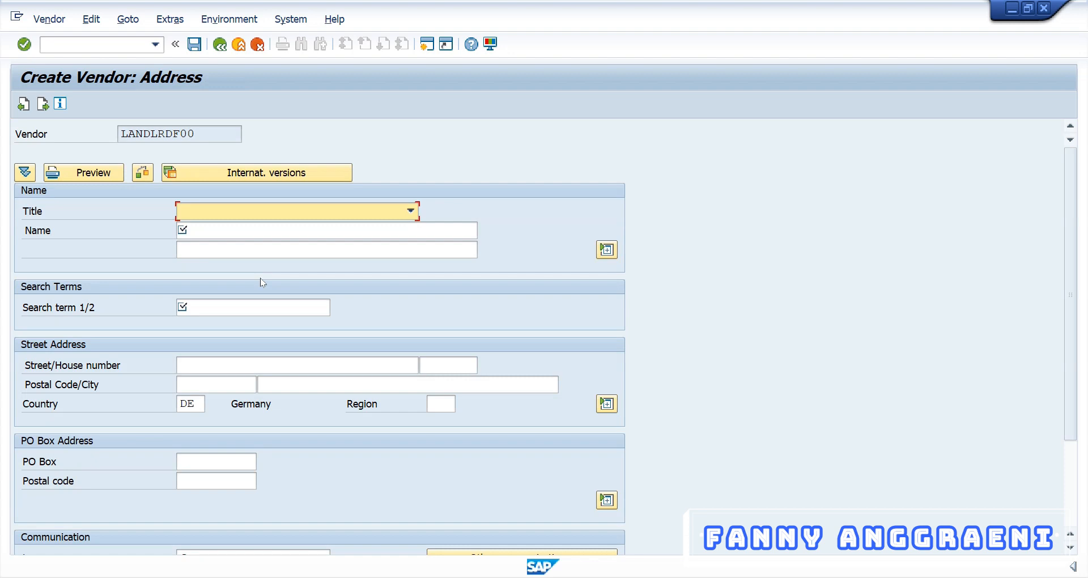
Set title Company, name LWF, and the full company name on the second name line.
left_click(225, 213)
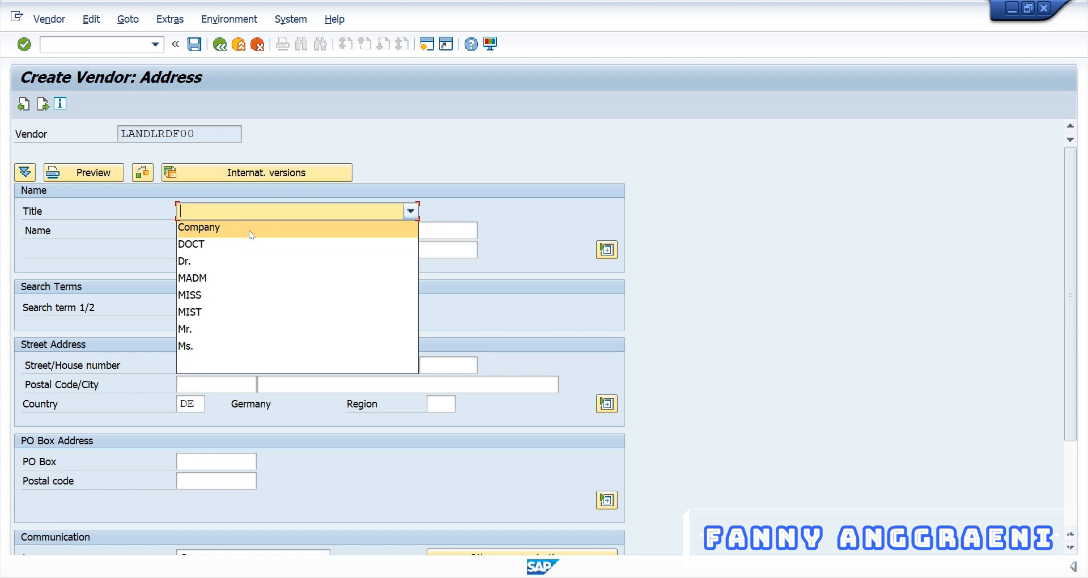
left_click(251, 234)
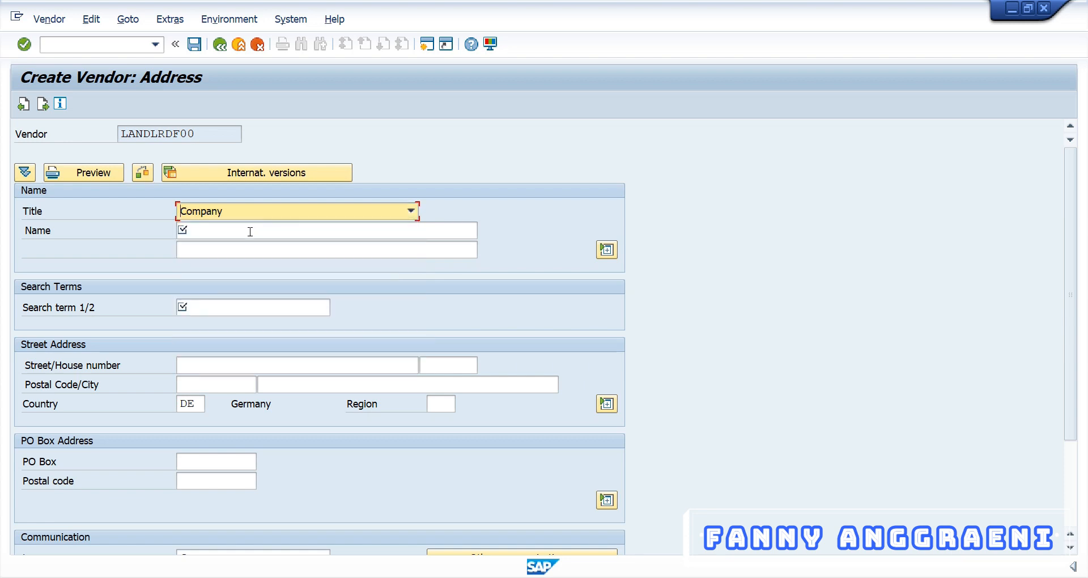
left_click(250, 232)
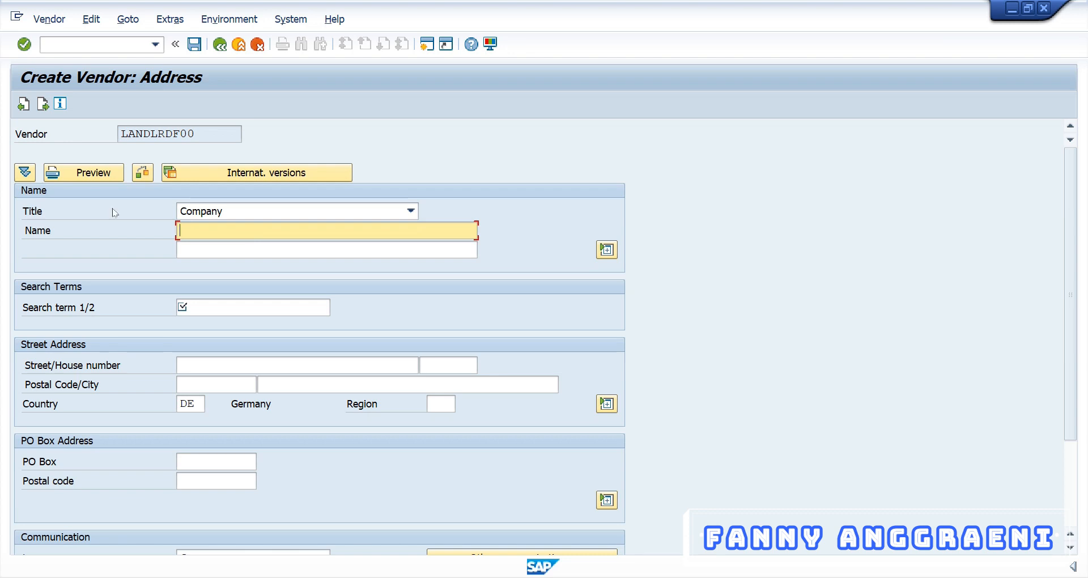
type("LWF")
key("Tab")
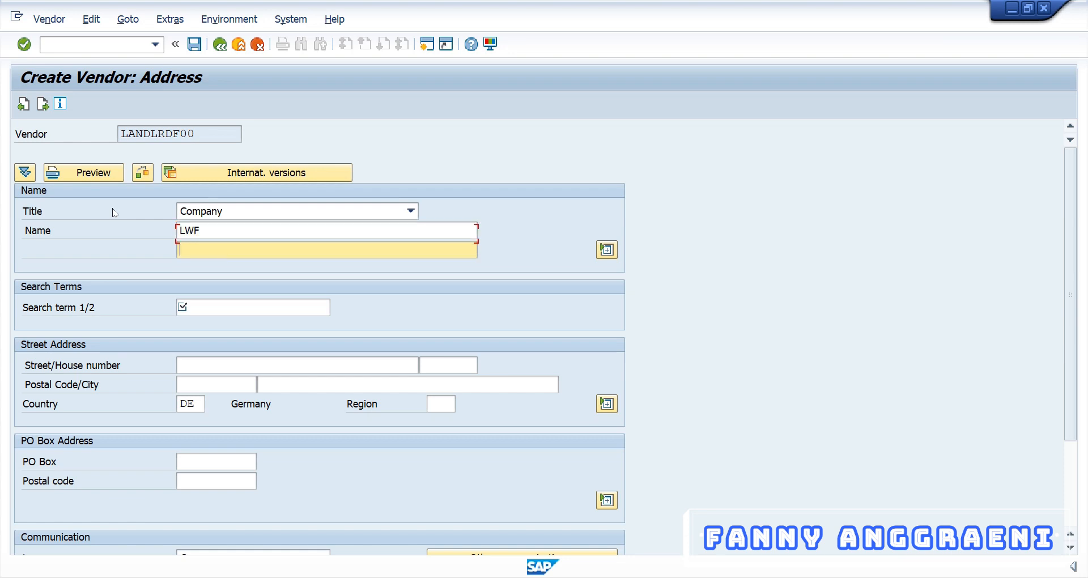
type("Learning With Fanny")
Enter search term AC010 plus the vendor's street and house number.
left_click(258, 308)
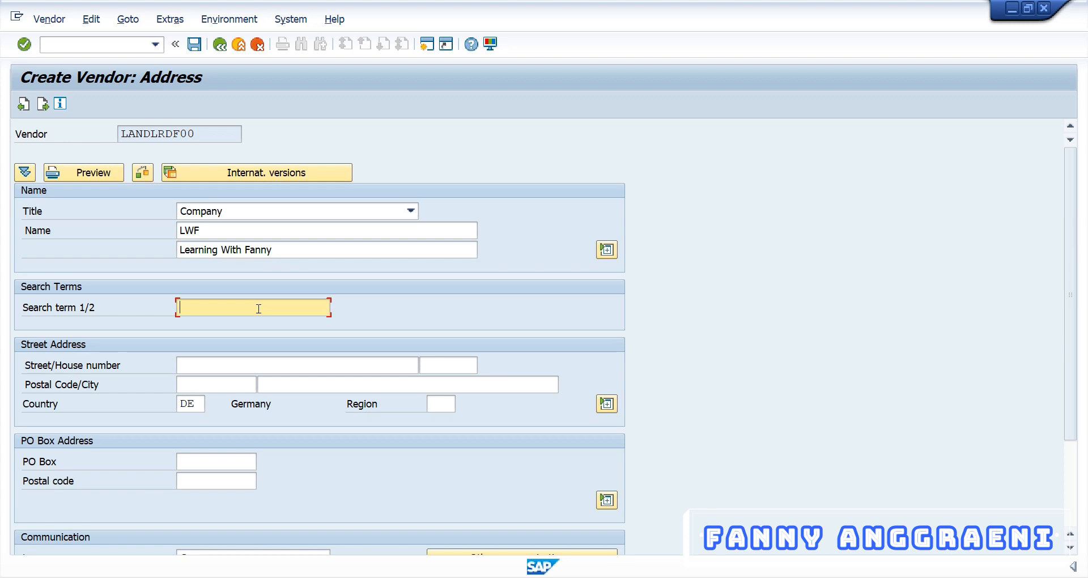
type("AC010")
left_click(206, 369)
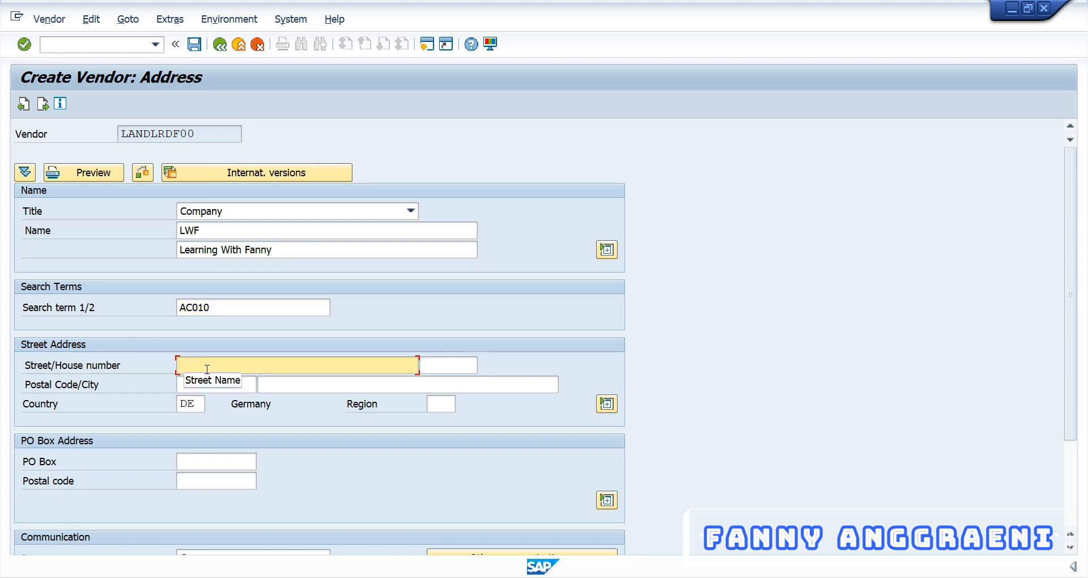
key("Tab")
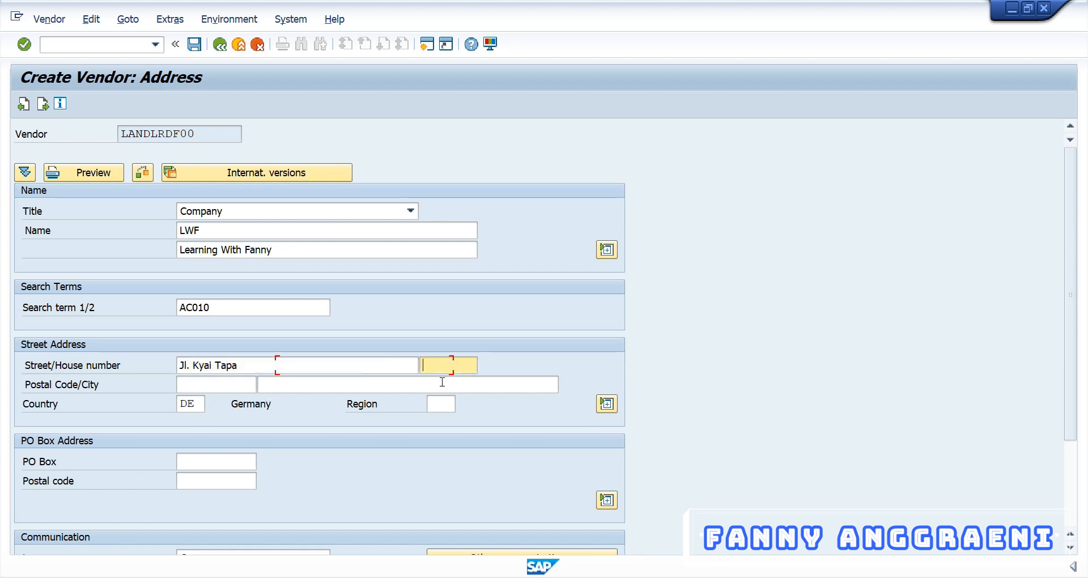
key("shift+Tab")
left_click(438, 365)
left_click(246, 368)
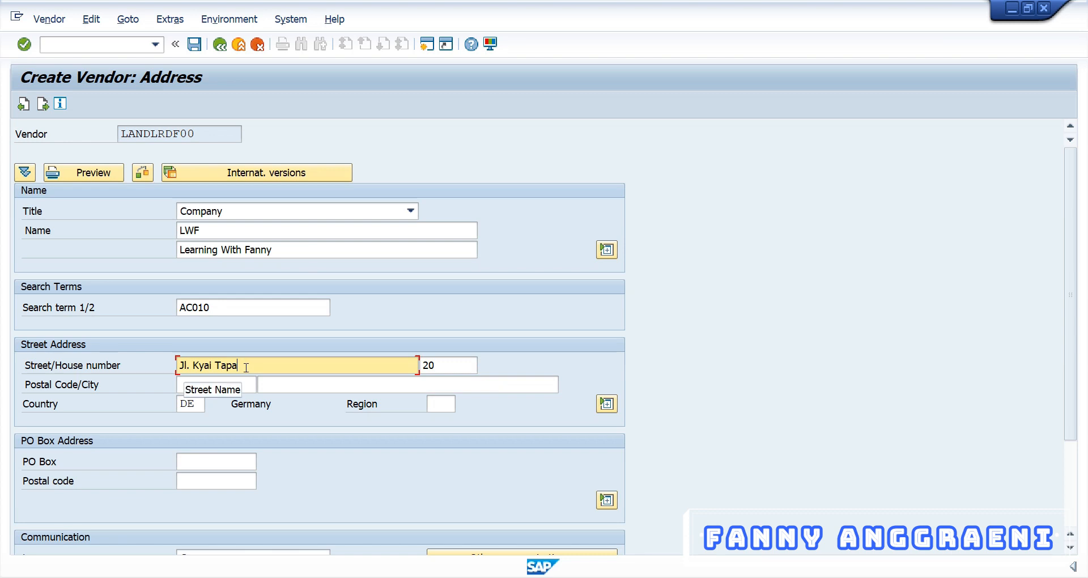
key("Tab")
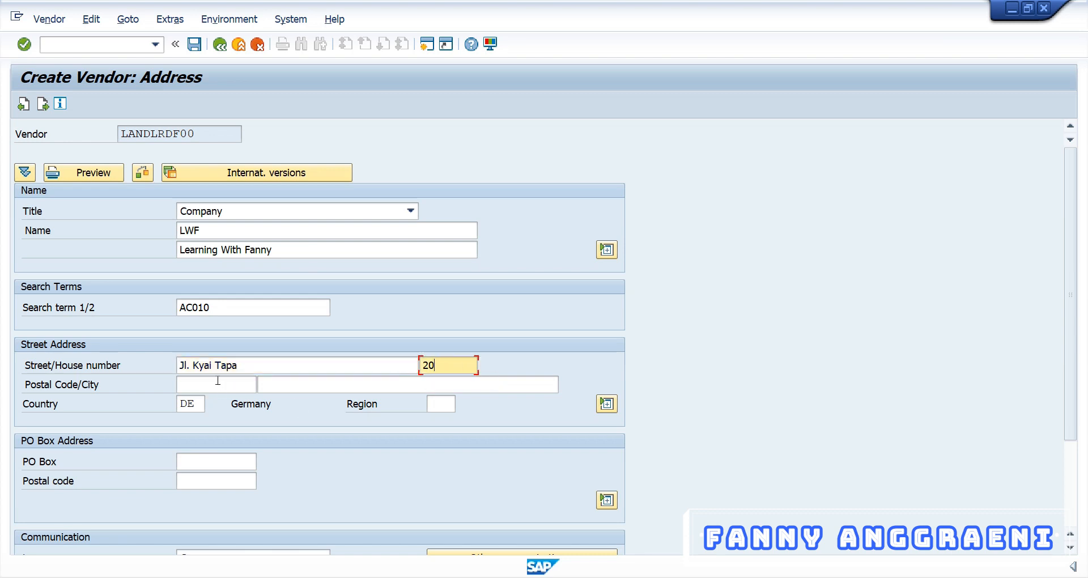
Fill in the vendor's postal code and city, then move to the country code.
left_click(217, 382)
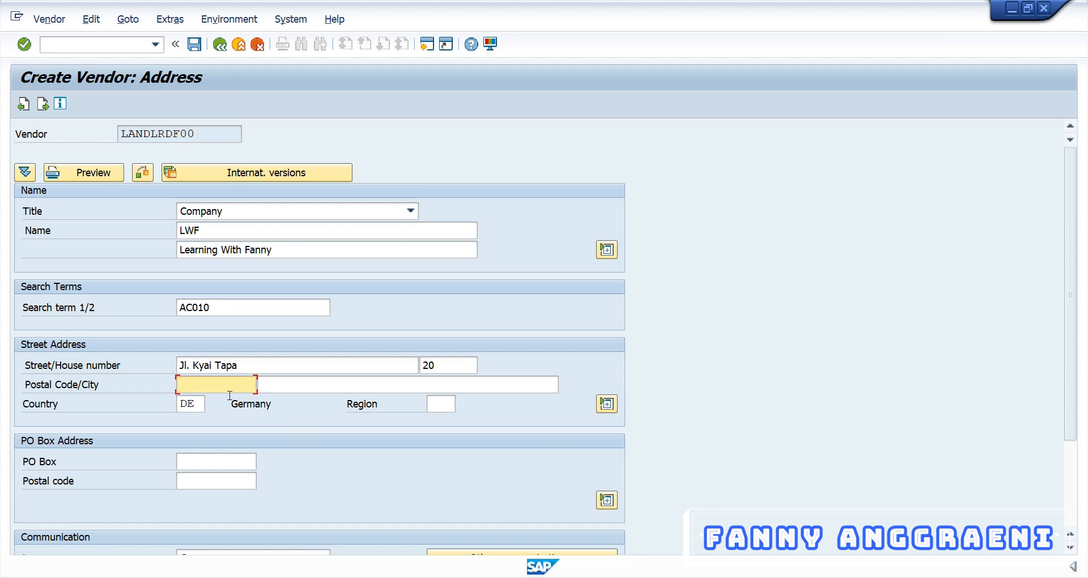
type("12345")
left_click(361, 384)
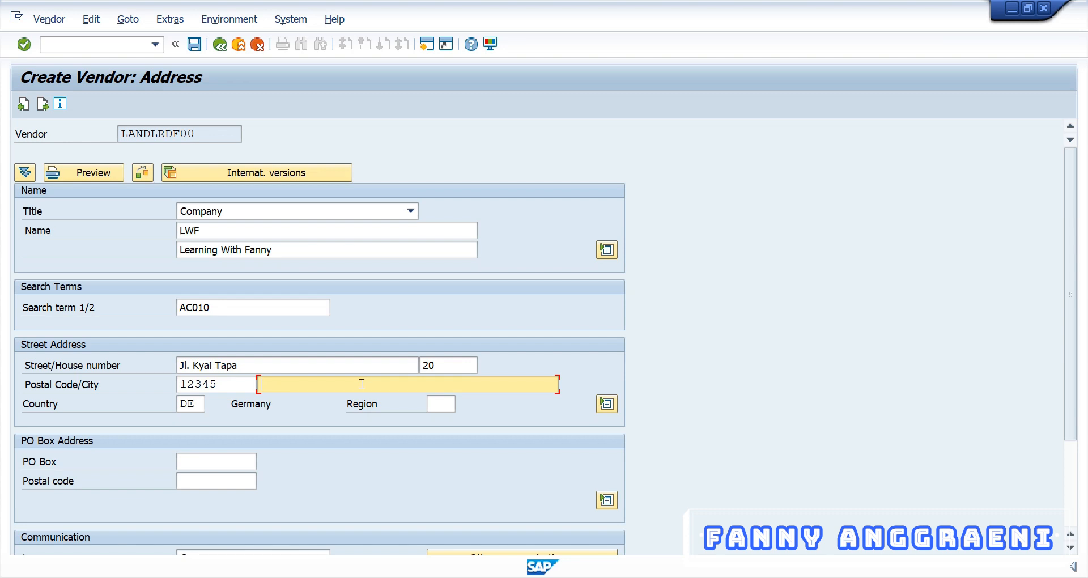
type("Jakarta")
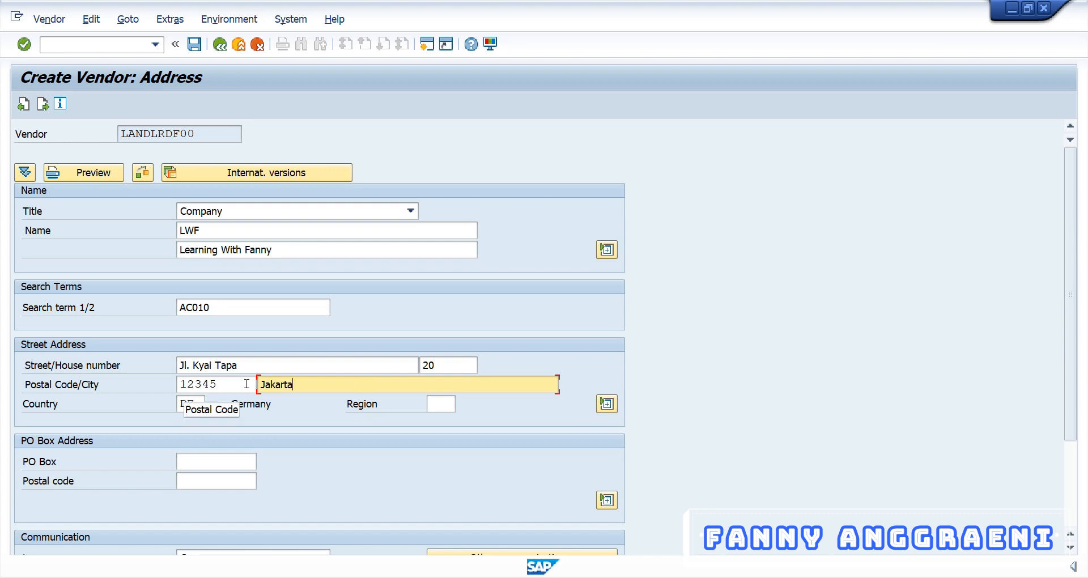
key("Tab")
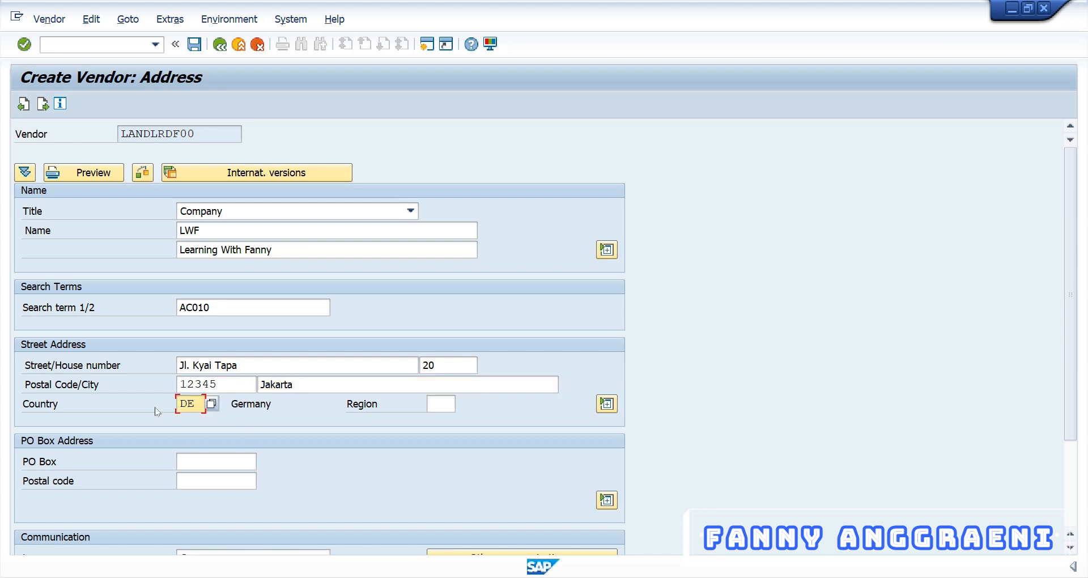
left_click(199, 403)
Pick region 11 (Berlin) from the Region search-help list for Germany.
key("Return")
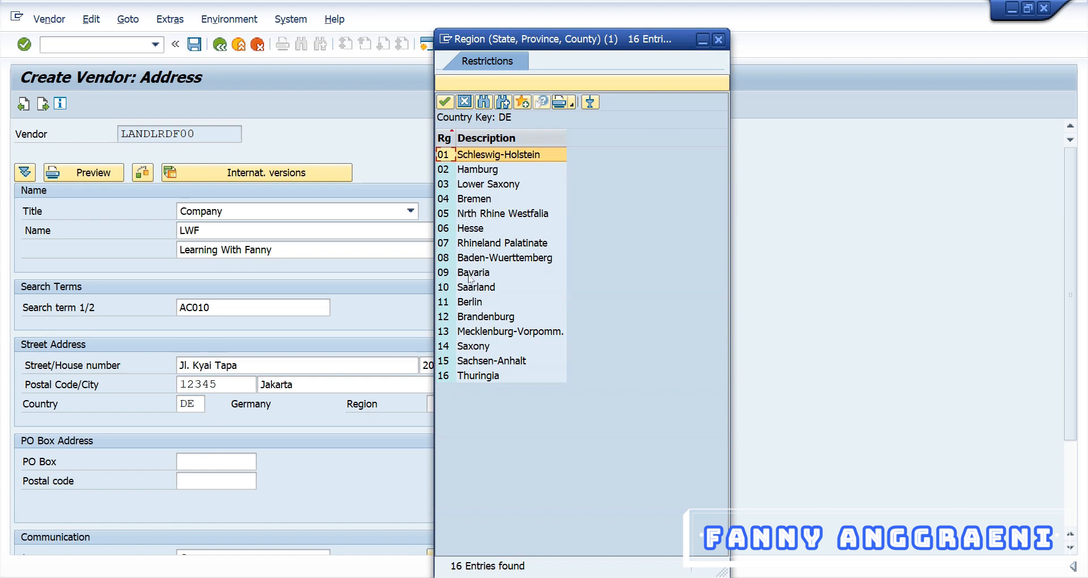
double_click(452, 301)
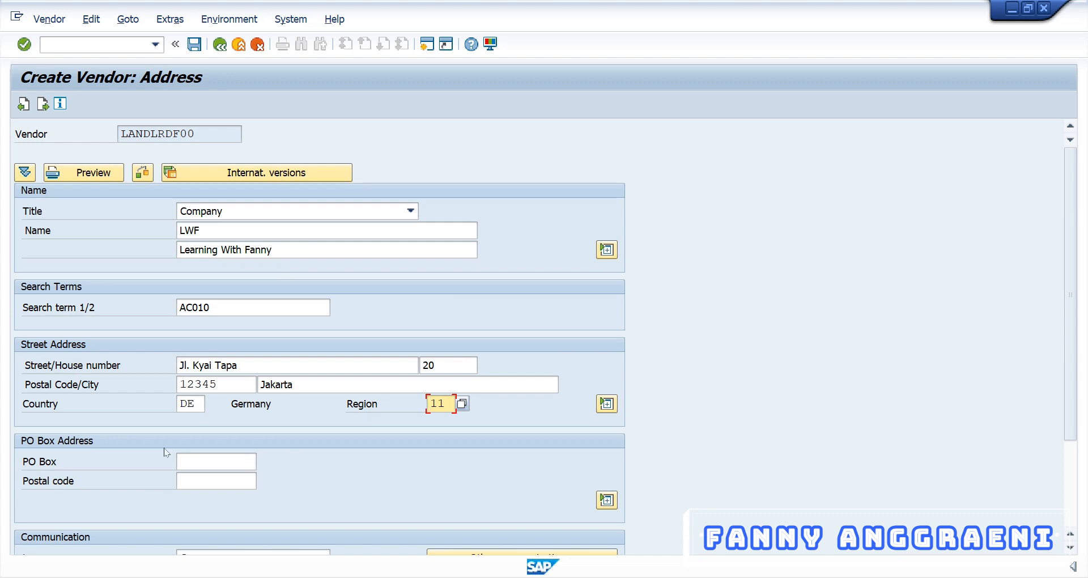
Set the vendor's communication language to Indonesian.
scroll(166, 452, "down", 3)
scroll(170, 457, "down", 1)
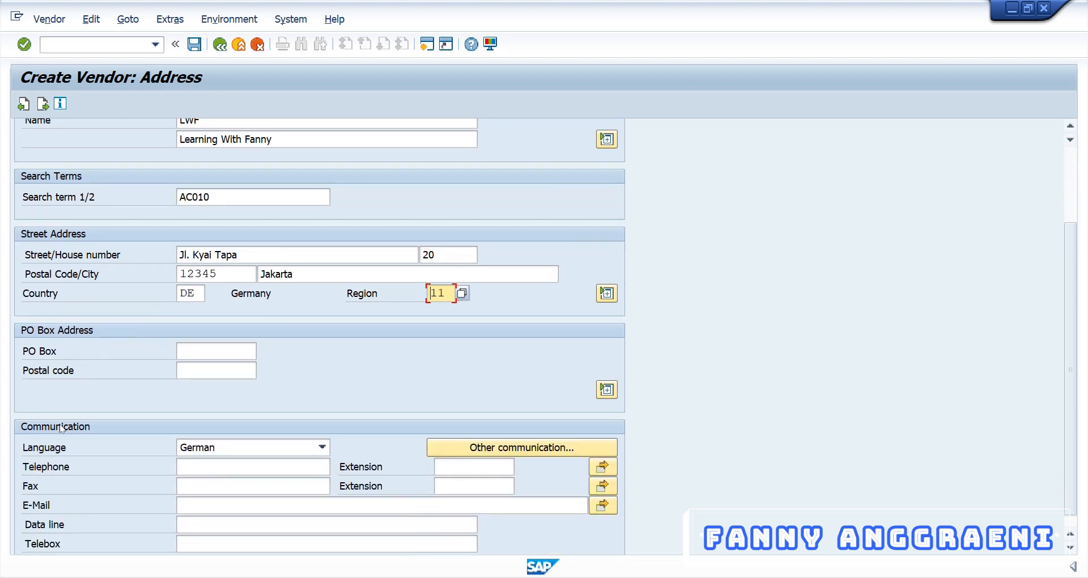
left_click(218, 450)
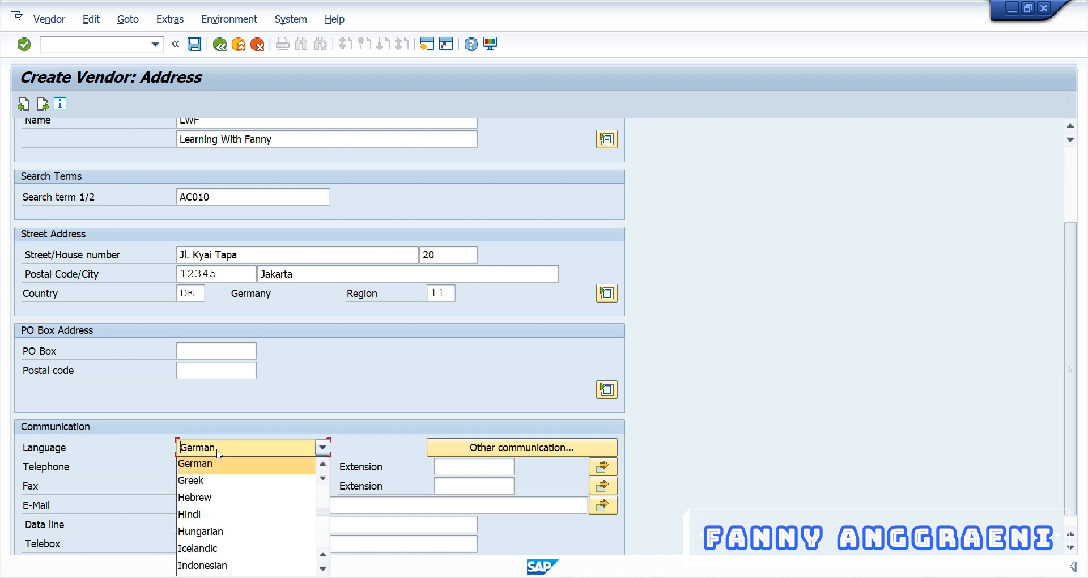
scroll(221, 506, "down", 1)
left_click(218, 513)
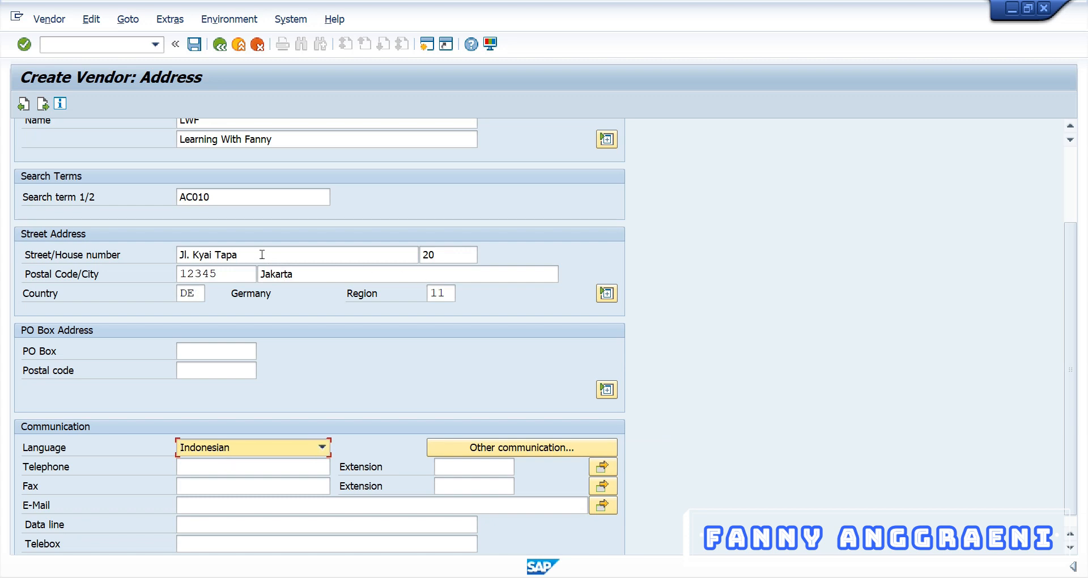
Confirm the address data and continue to the Create Vendor: Control screen.
scroll(148, 254, "up", 1)
scroll(148, 254, "up", 1)
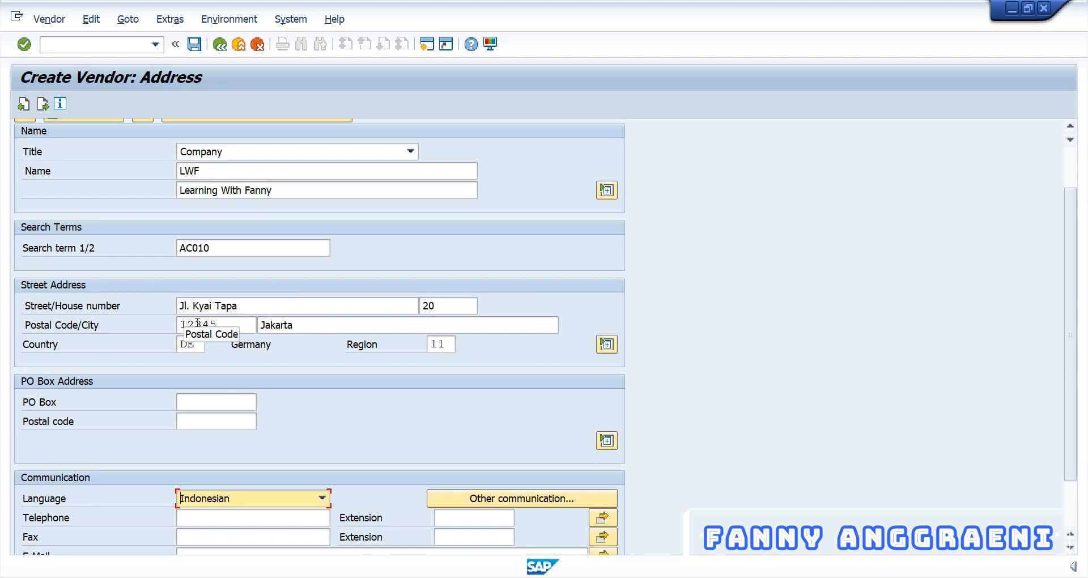
scroll(273, 385, "down", 1)
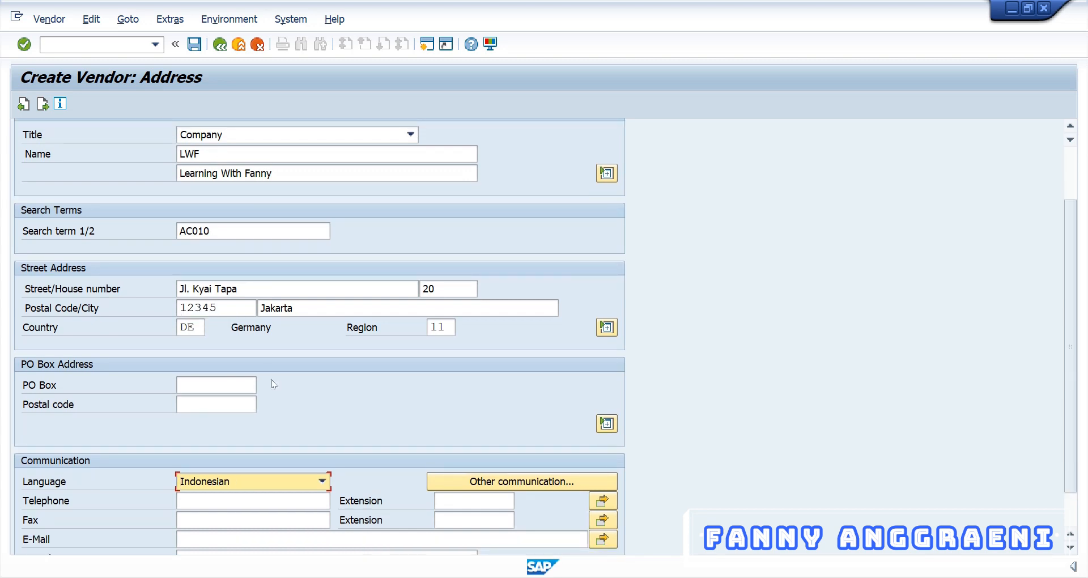
scroll(273, 385, "down", 1)
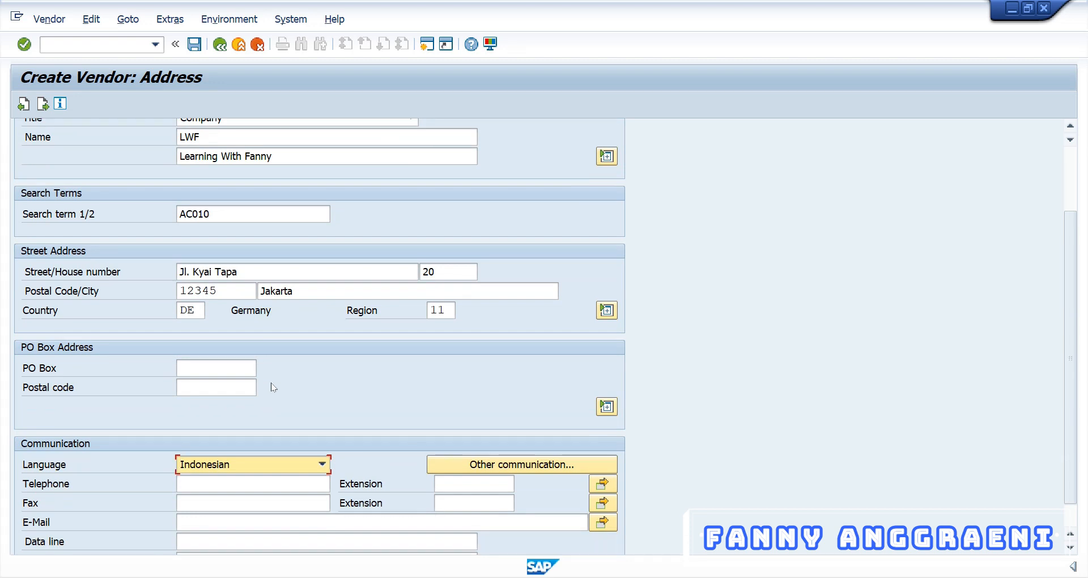
key("Return")
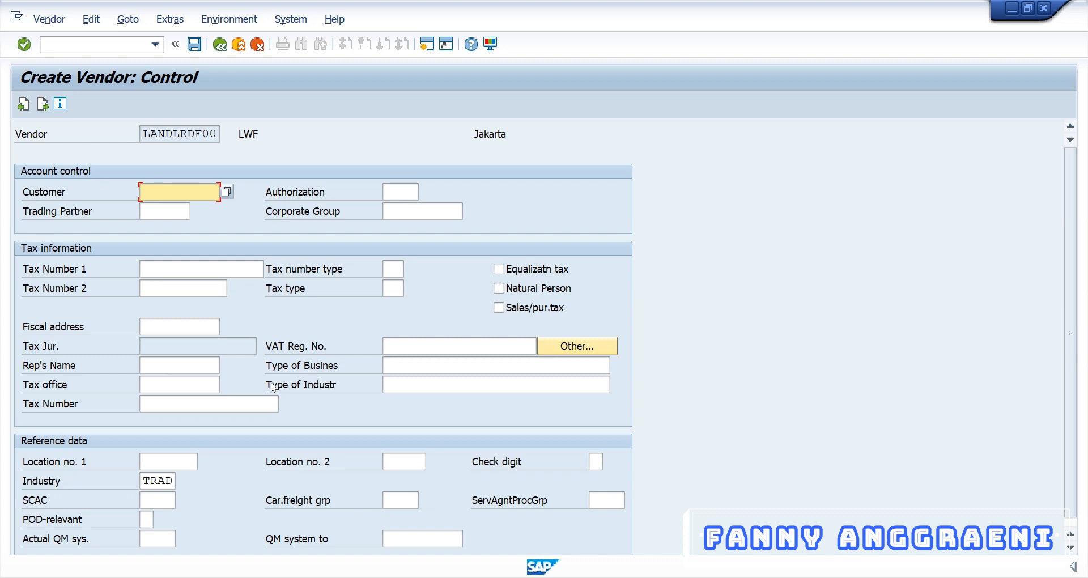
Skip through Control, Payment transactions and Contact persons screens, then list reconciliation accounts.
key("Return")
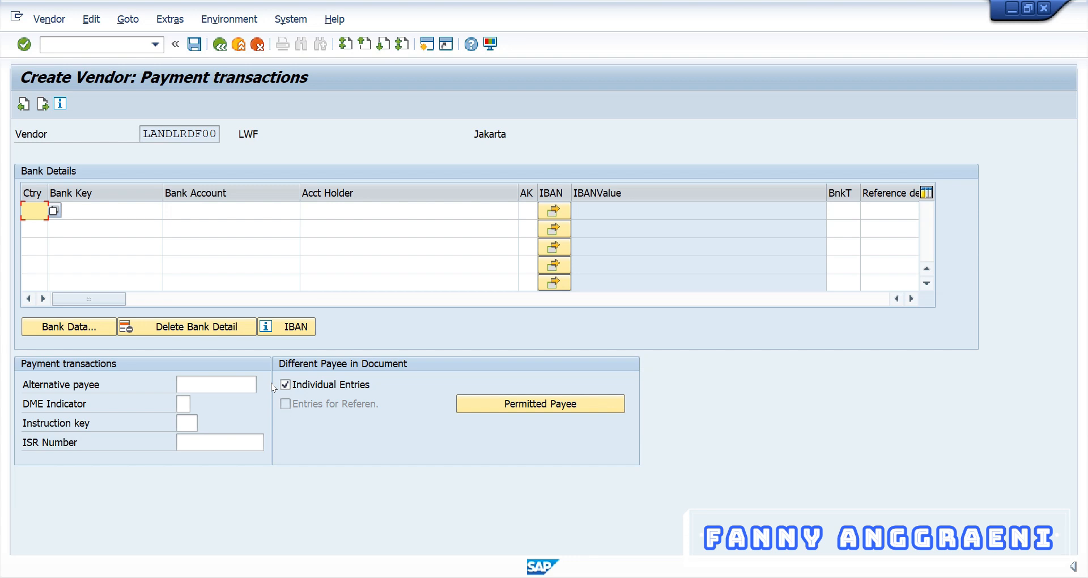
key("Return")
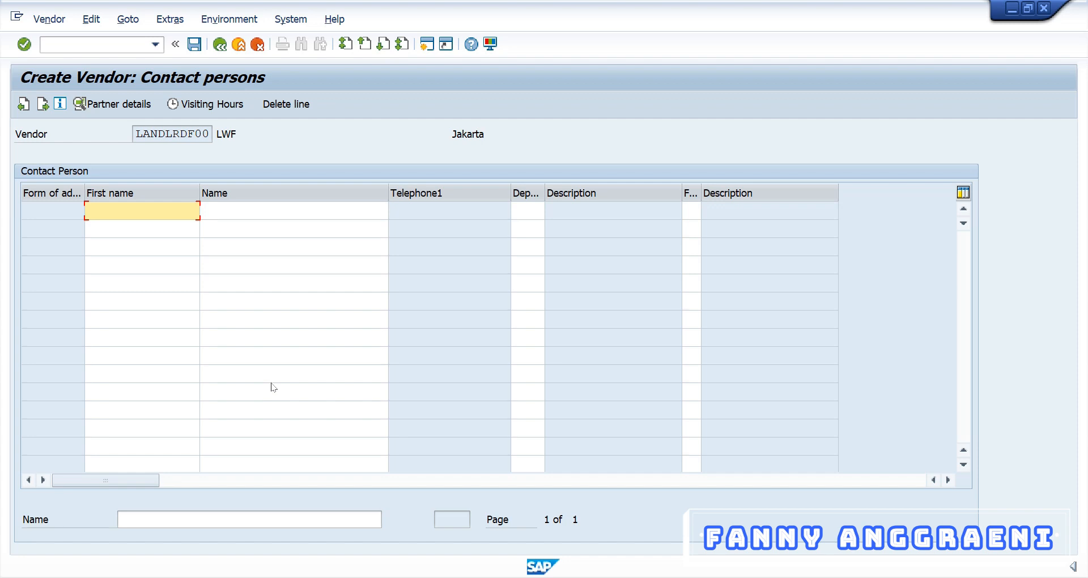
key("Return")
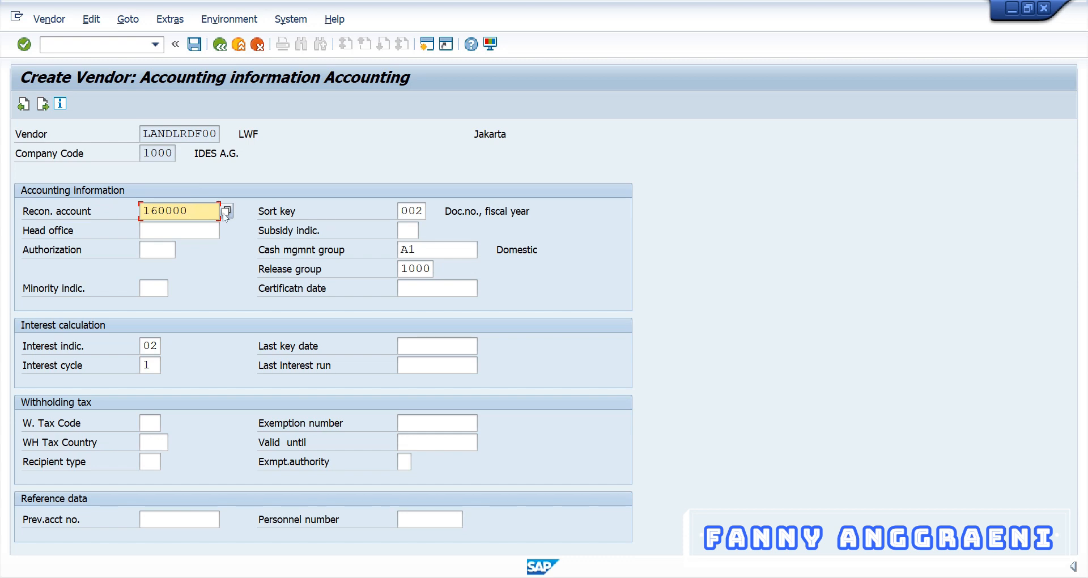
left_click(226, 212)
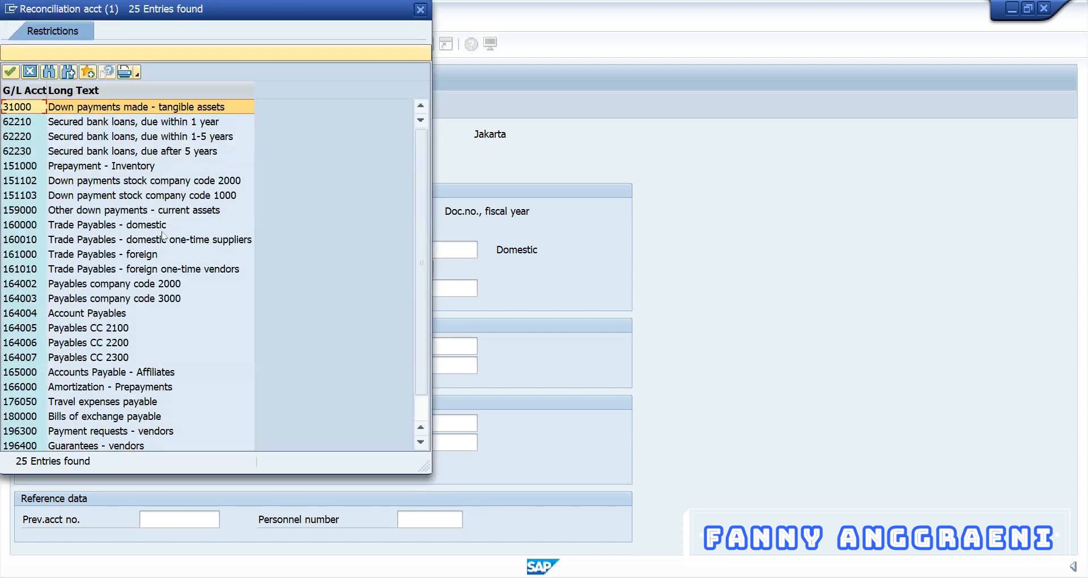
Enter reconciliation account 160000 (Trade Payables – domestic) and continue to payment transactions.
left_click(21, 227)
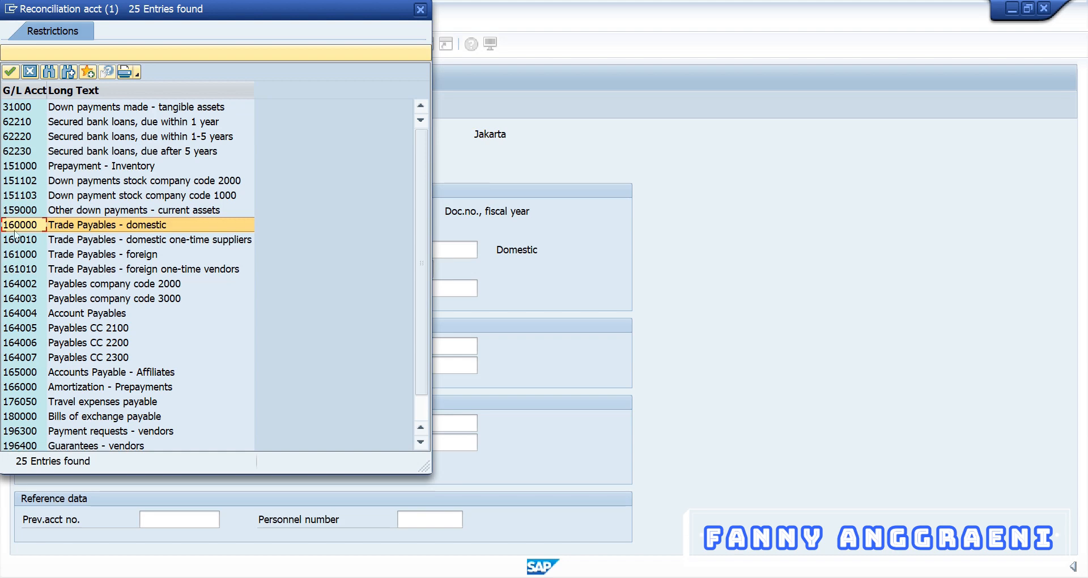
double_click(85, 225)
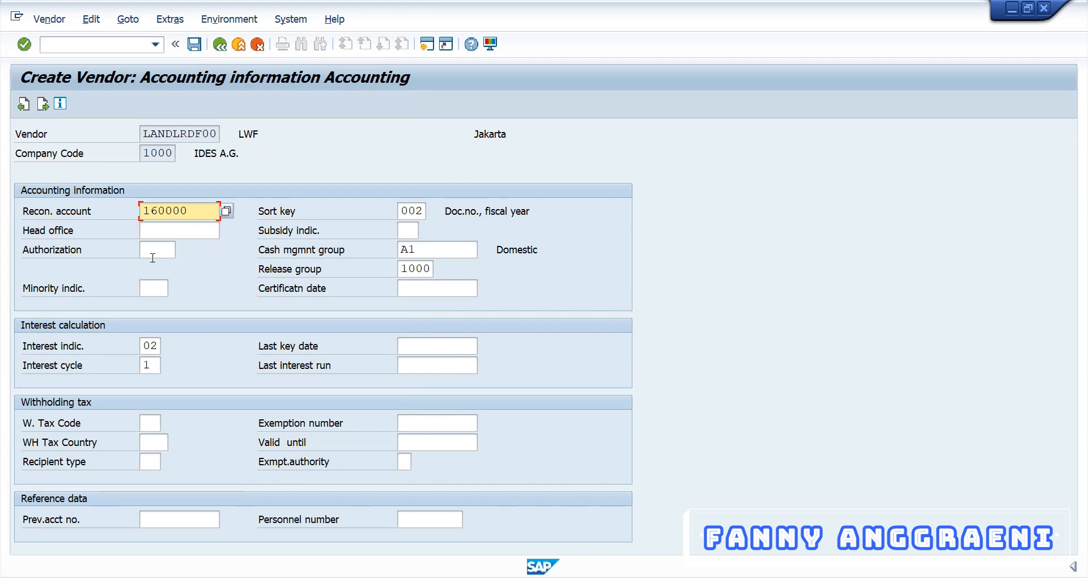
key("Return")
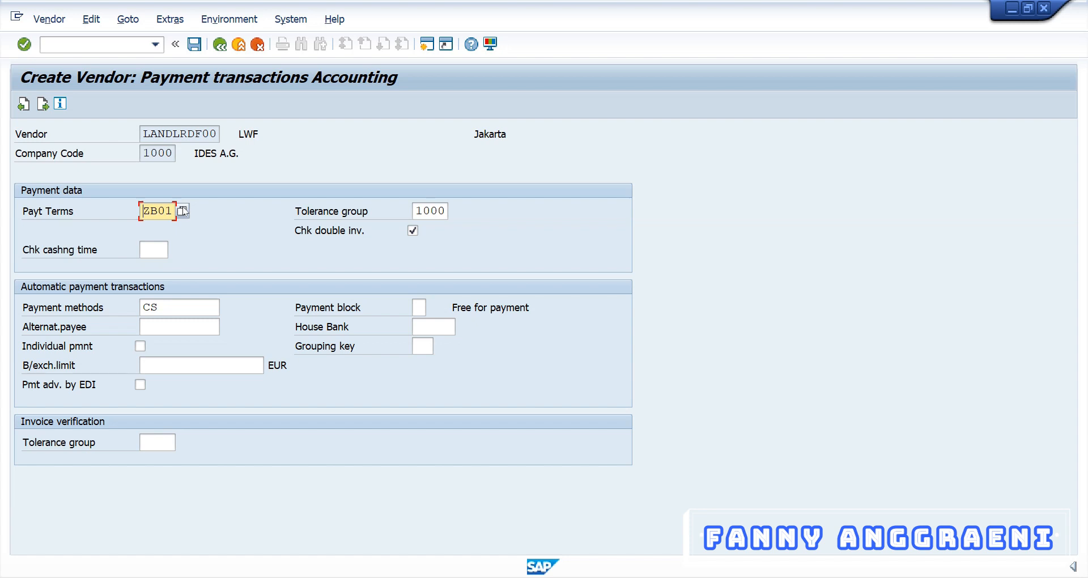
Choose payment terms ZB01 from the list and continue to the Correspondence screen.
left_click(182, 210)
scroll(182, 211, "down", 15)
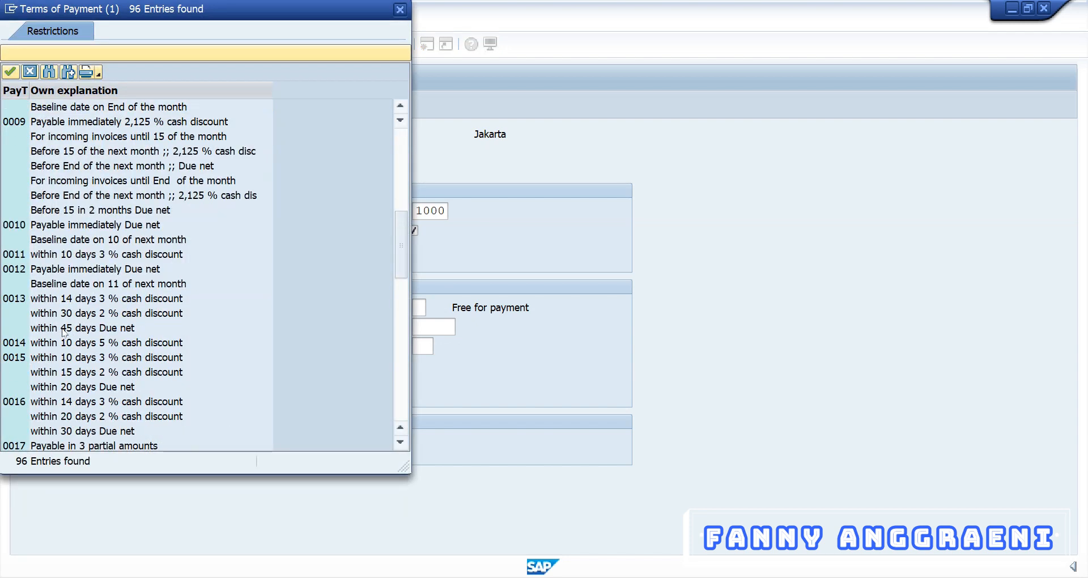
scroll(63, 332, "down", 10)
left_click(57, 181)
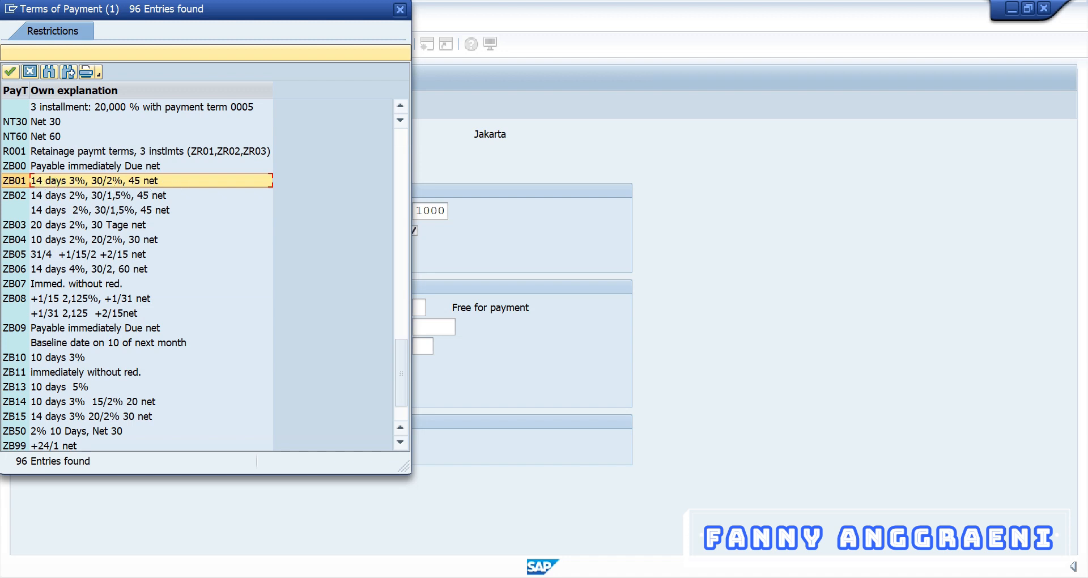
left_click(400, 10)
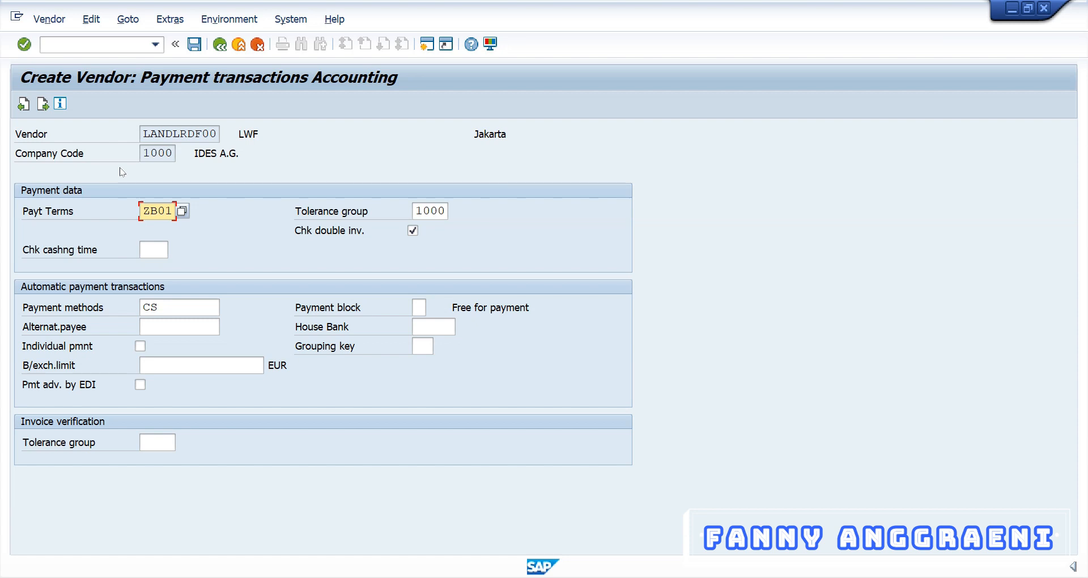
key("Return")
key("Return")
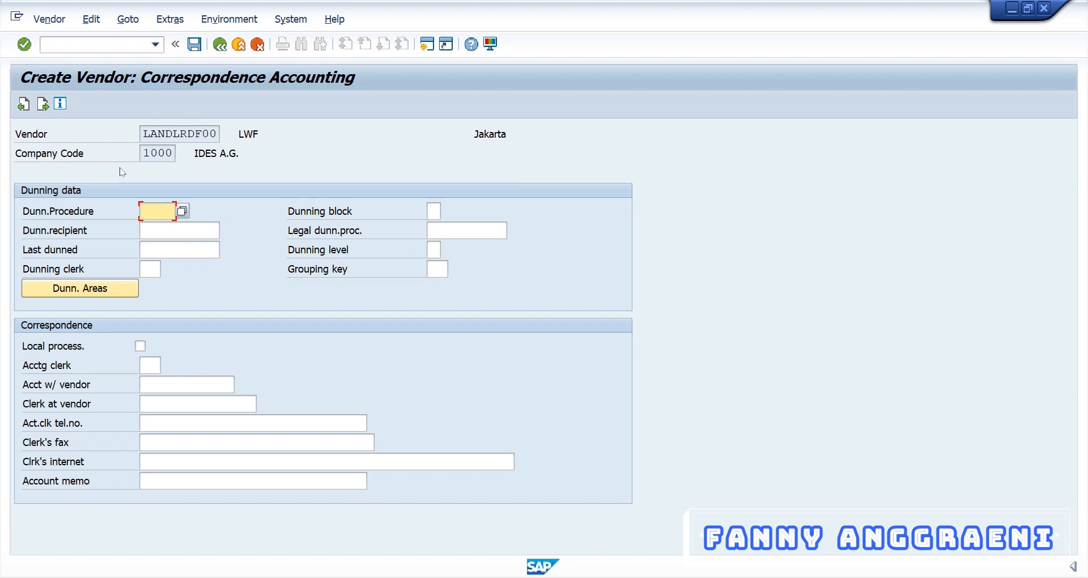
Confirm the last data screen and answer Yes to save vendor LANDLRDF00.
key("Return")
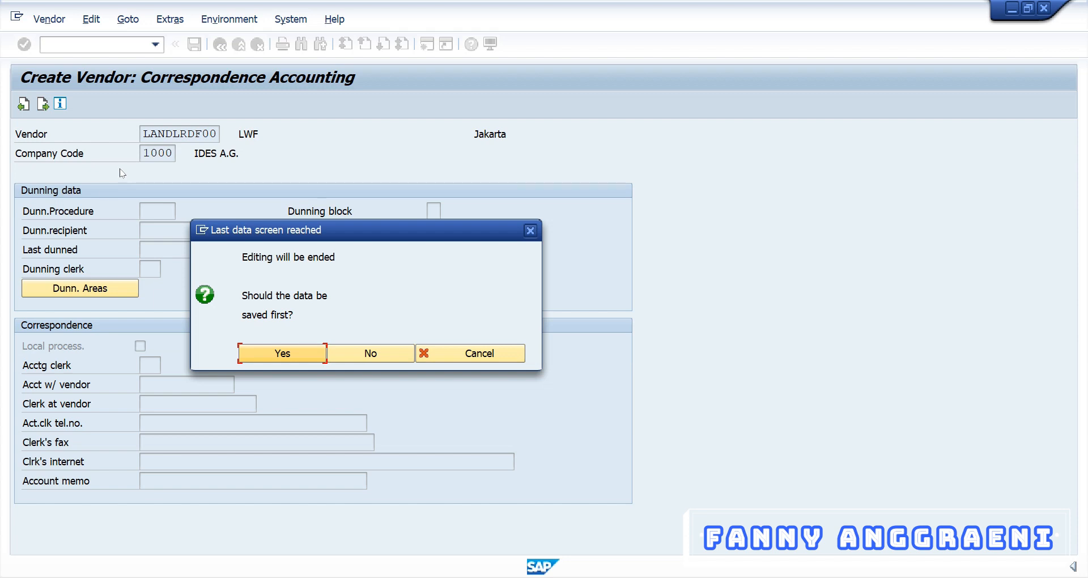
left_click(293, 357)
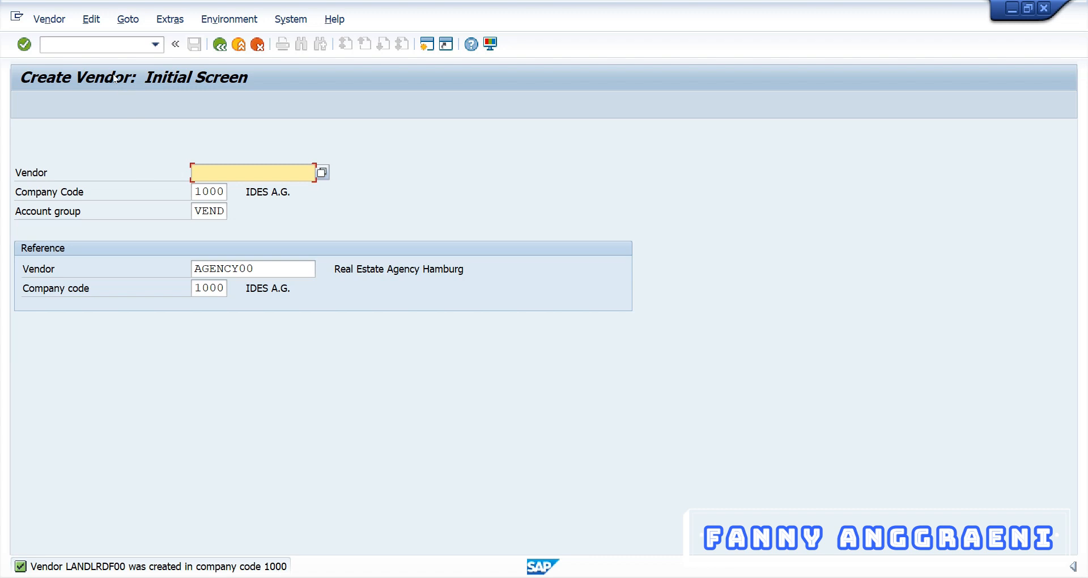
Return to the main menu with /n and start FK02 Change under Accounts Payable master records.
left_click(107, 49)
type("/n")
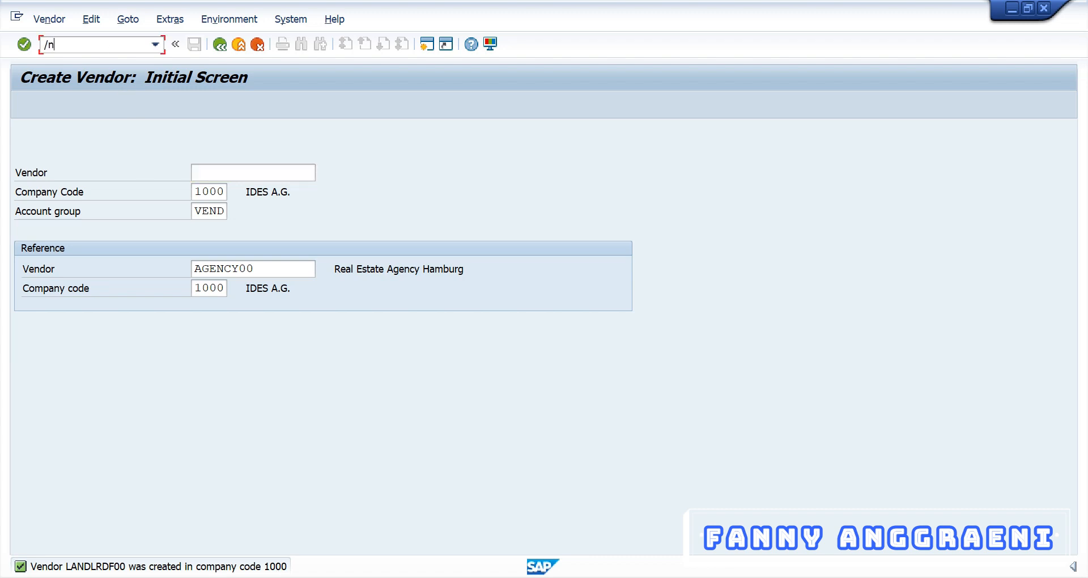
key("Return")
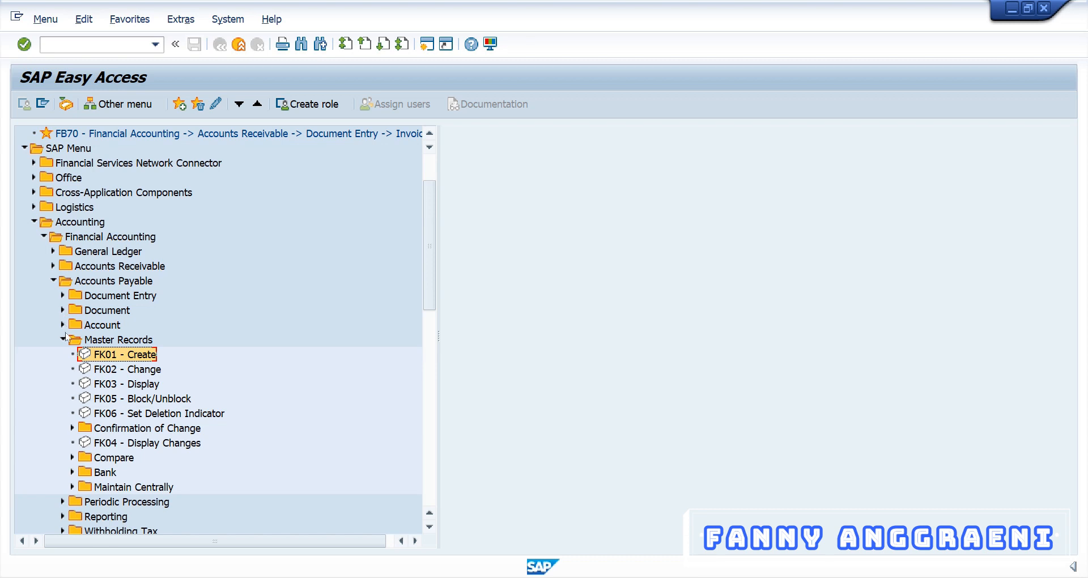
left_click(104, 371)
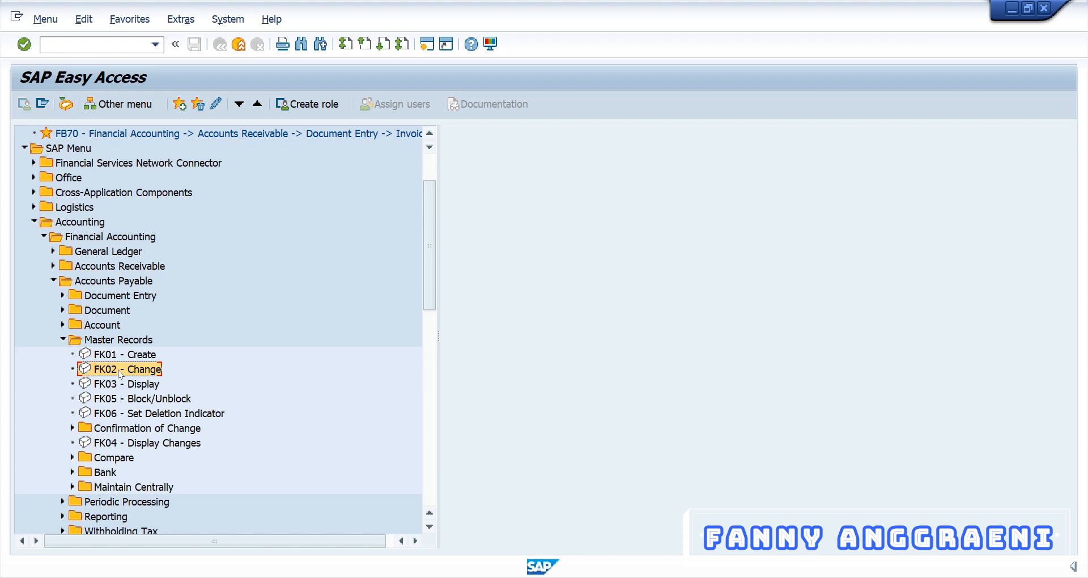
double_click(121, 372)
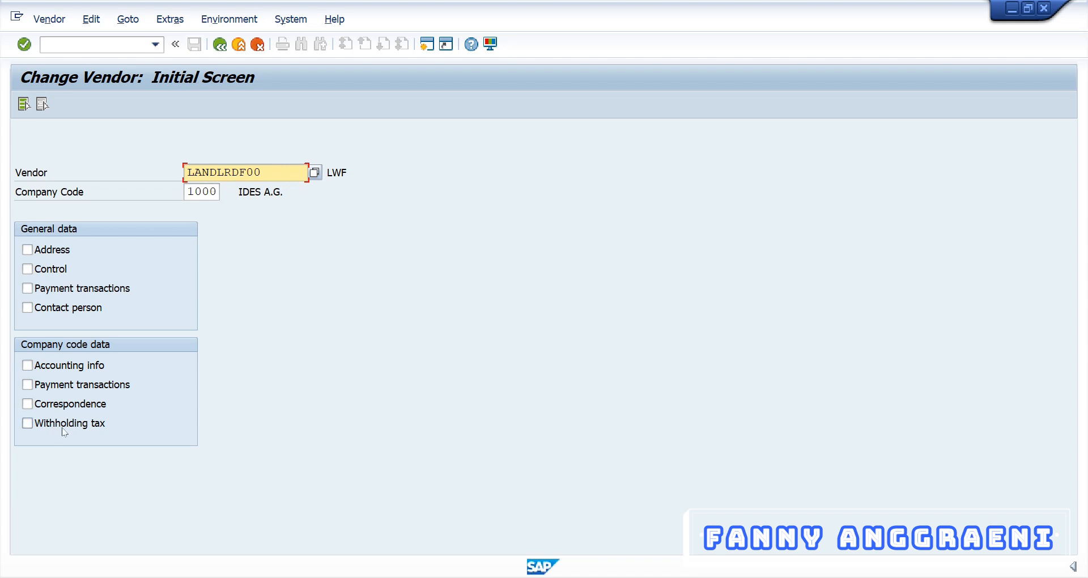
Open the company-code payment transactions data and replace terms ZB01 with ZB00.
left_click(28, 386)
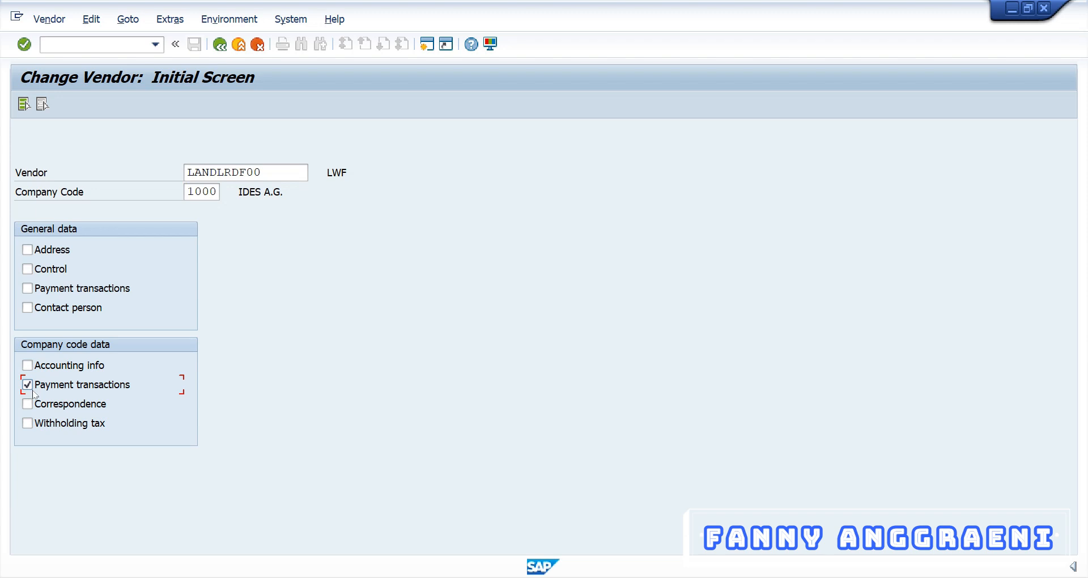
key("Return")
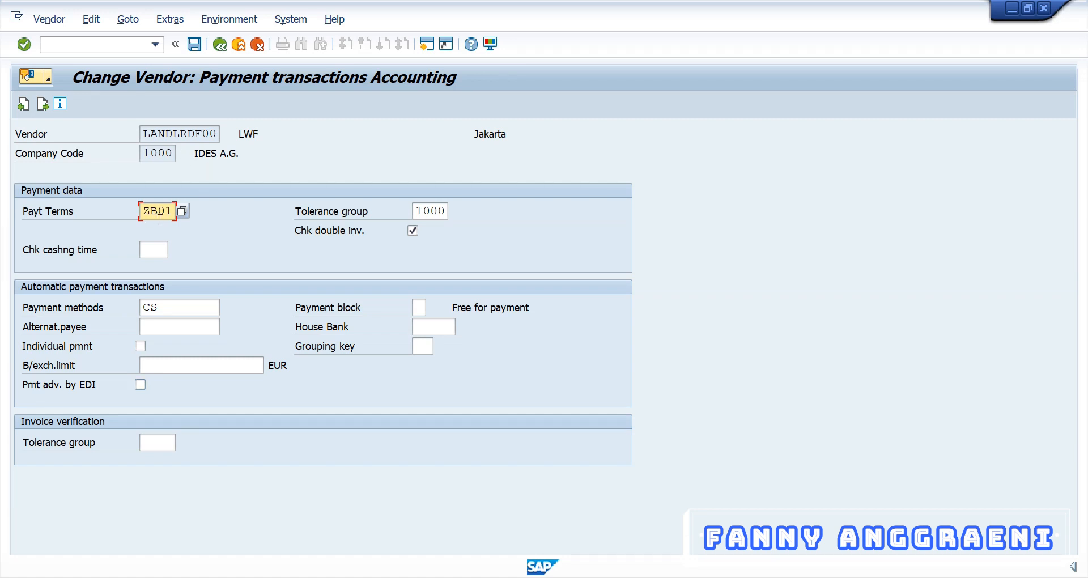
left_click(182, 211)
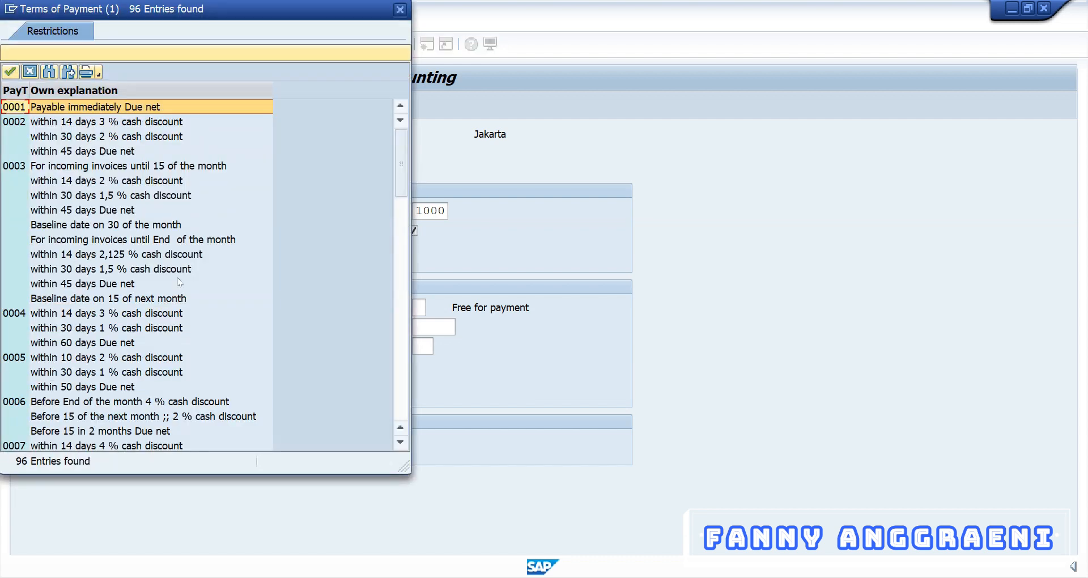
scroll(179, 281, "down", 6)
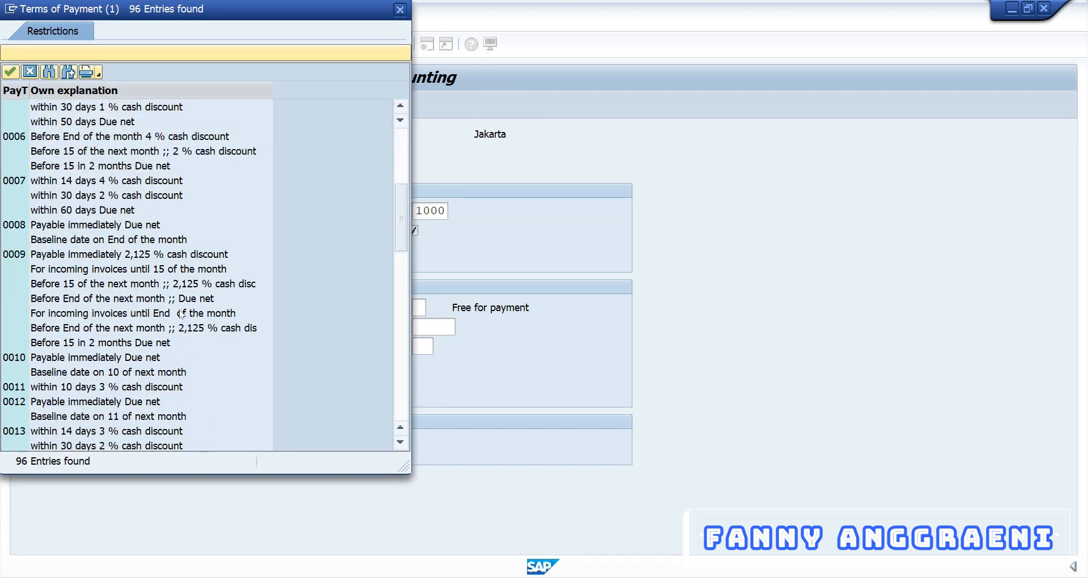
scroll(182, 313, "down", 15)
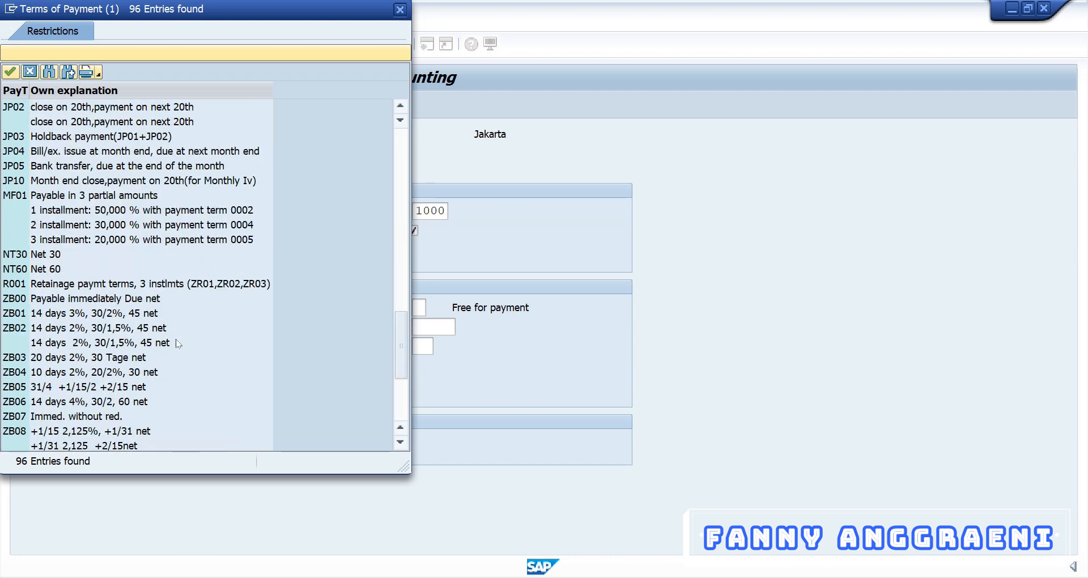
left_click(13, 299)
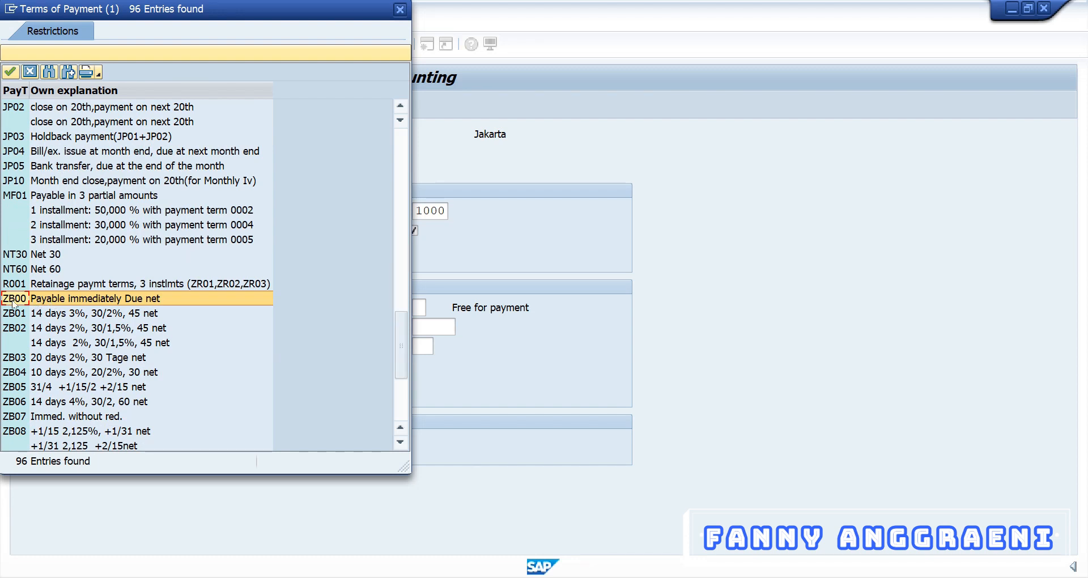
double_click(12, 301)
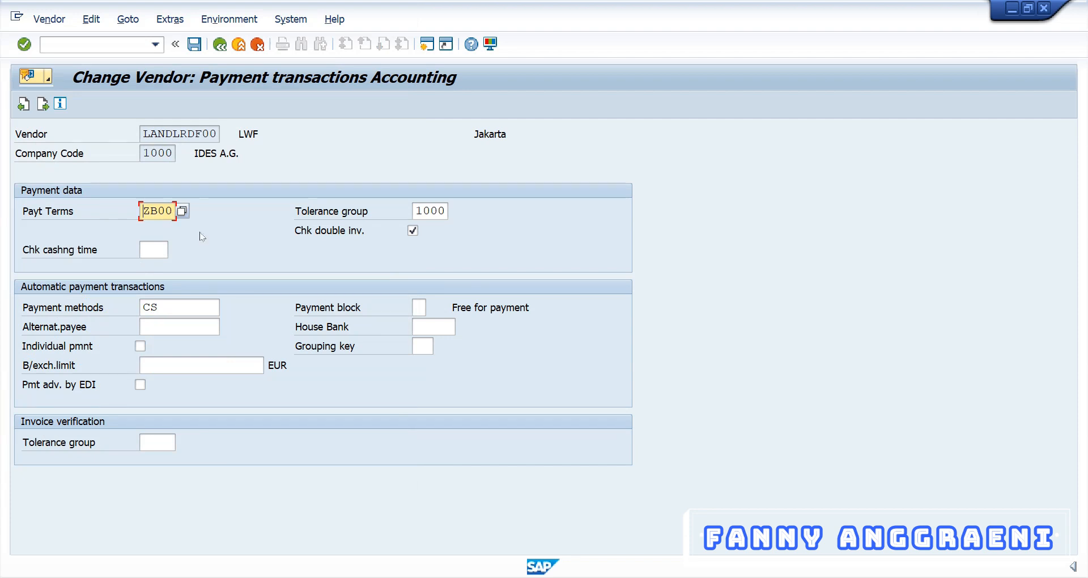
left_click(193, 311)
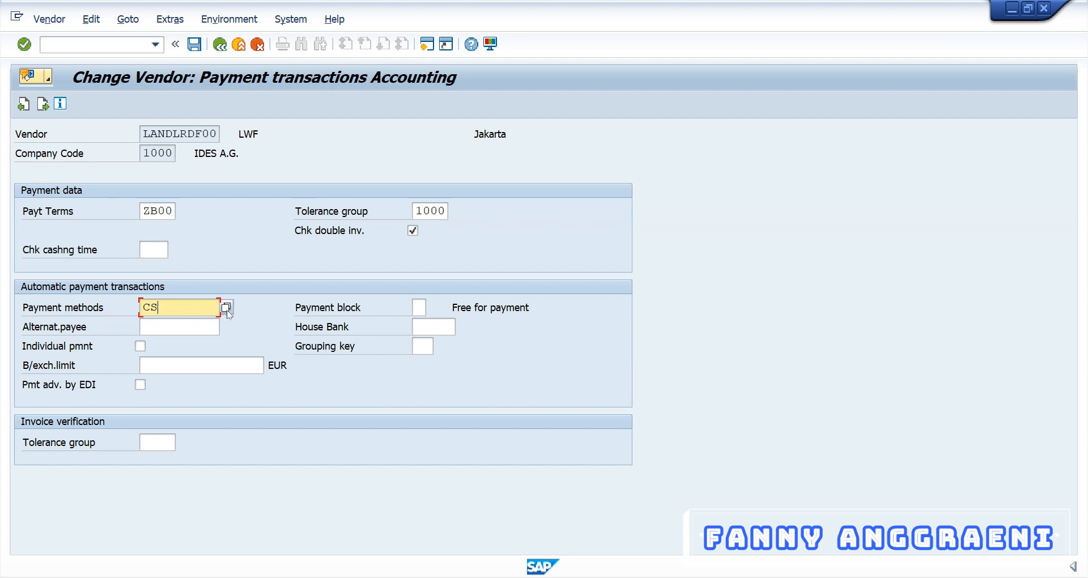
Verify payment methods C and S stay ticked, then save the vendor changes.
left_click(226, 307)
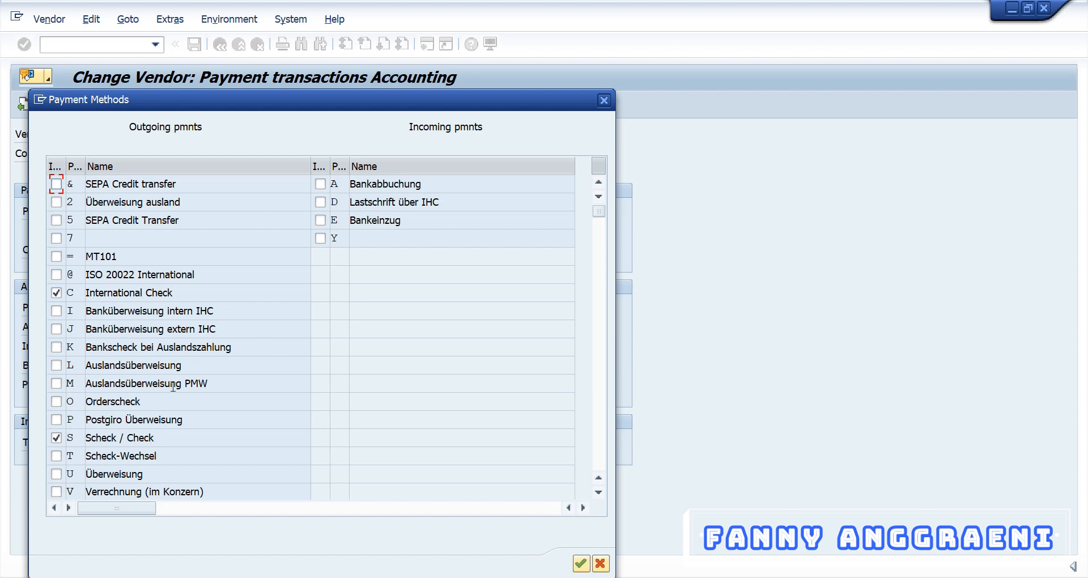
left_click(603, 101)
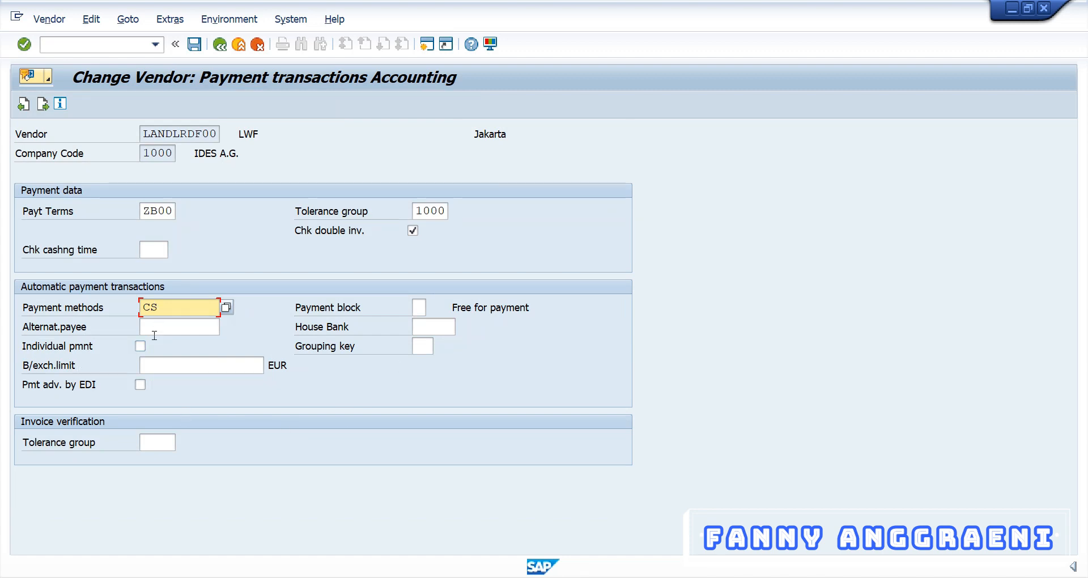
left_click(195, 45)
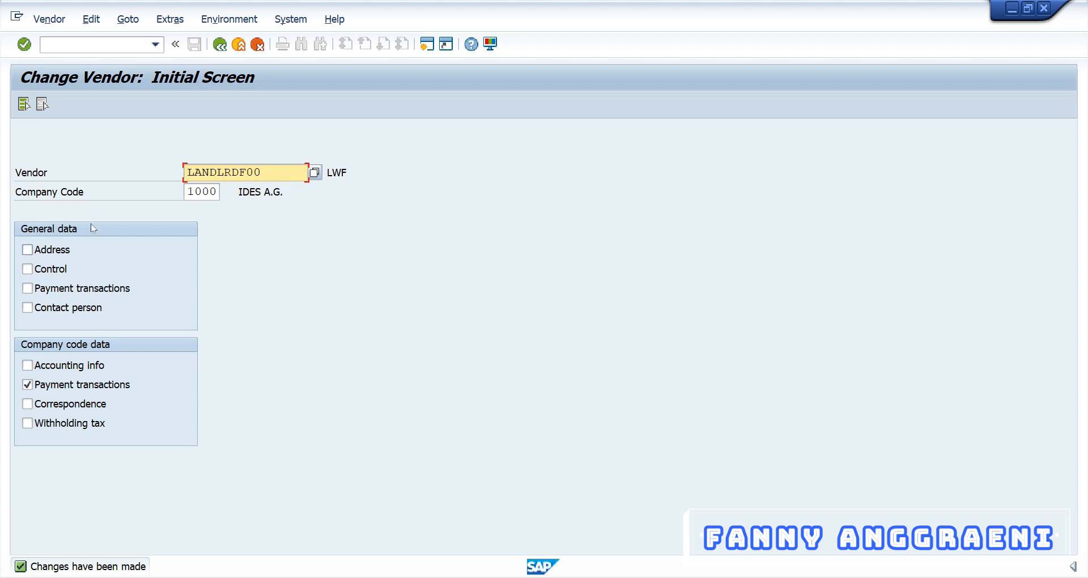
Exit the Change Vendor screen with F3 back to SAP Easy Access.
left_click(95, 46)
key("F3")
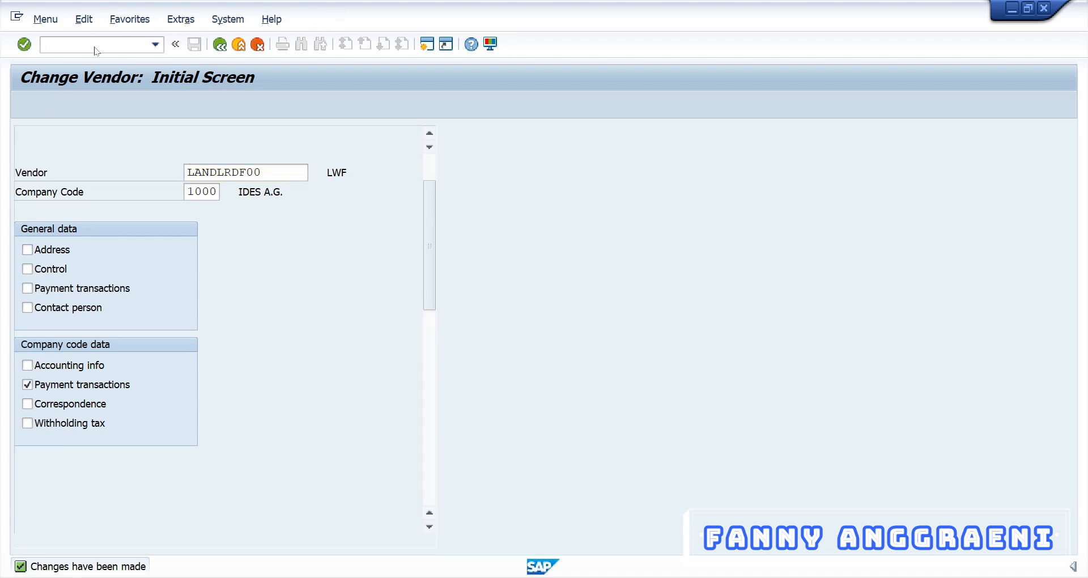